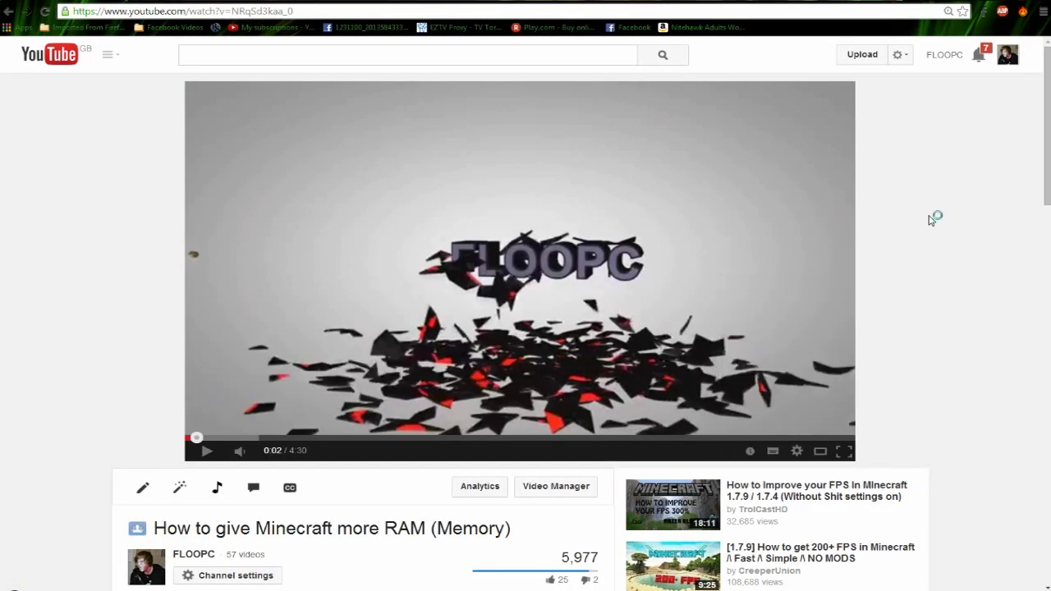
- Scroll up and down through the YouTube tutorial page
scroll(915, 222, down, 2)
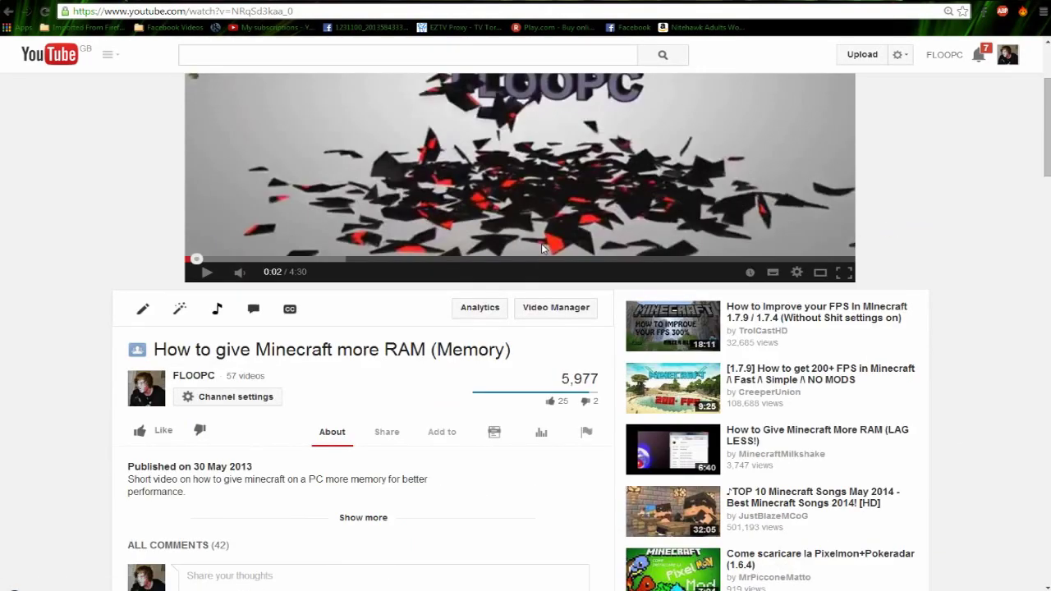
scroll(542, 248, up, 1)
scroll(525, 263, down, 6)
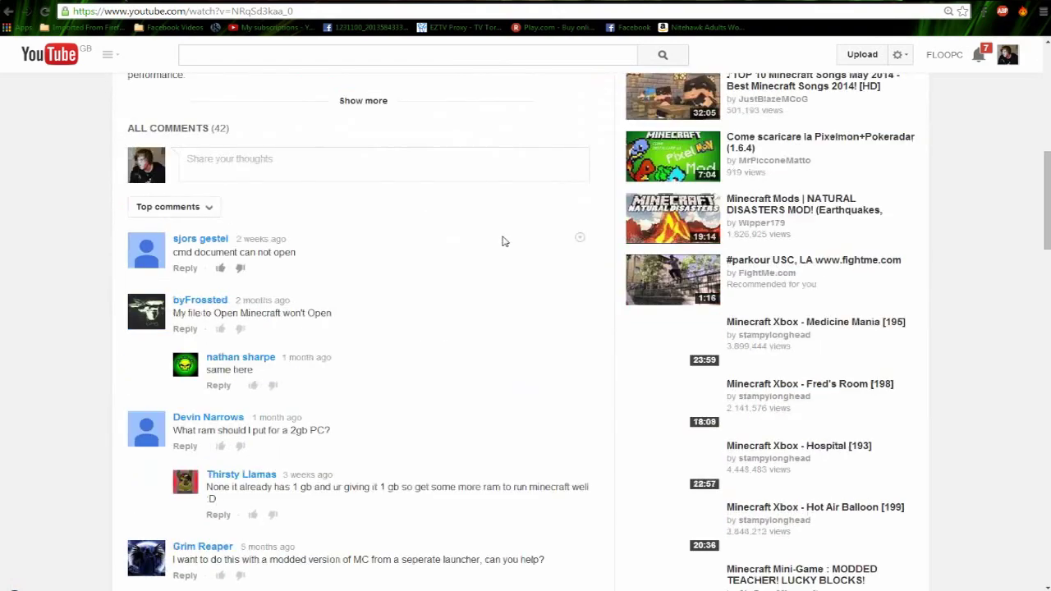
scroll(507, 230, down, 2)
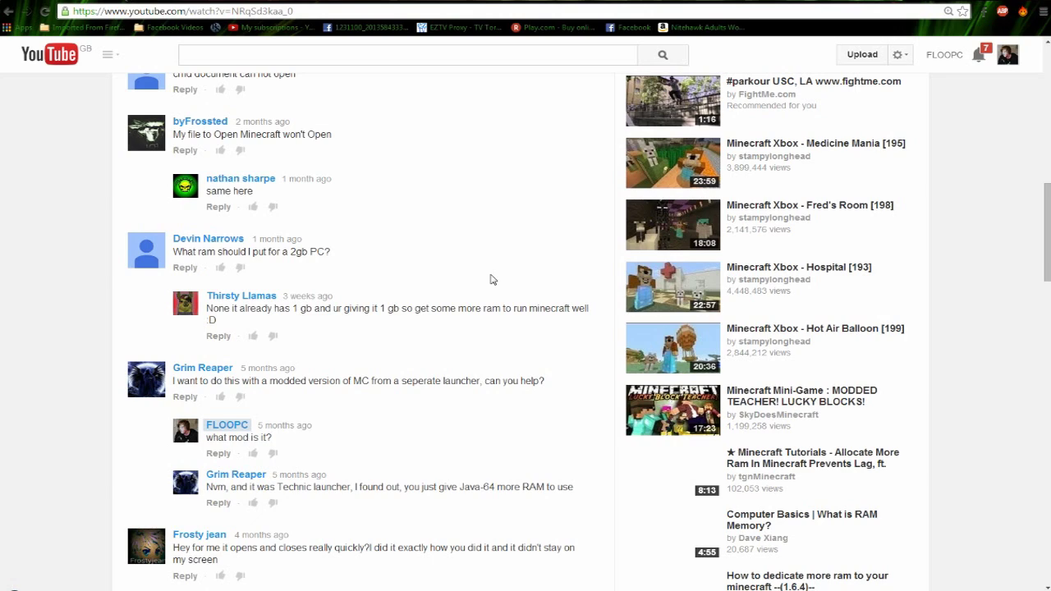
scroll(336, 166, up, 2)
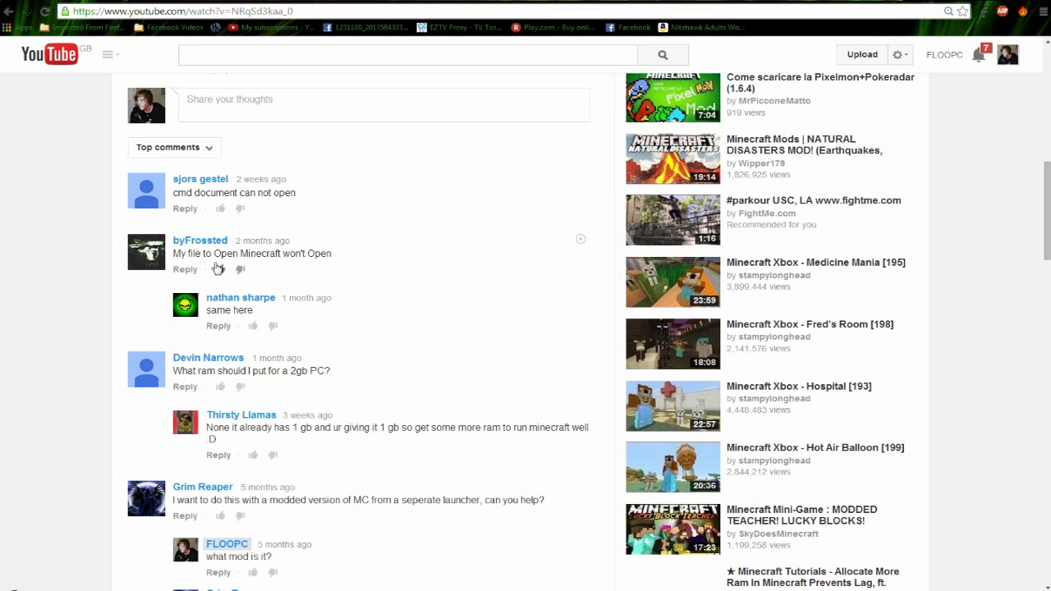
scroll(218, 269, down, 3)
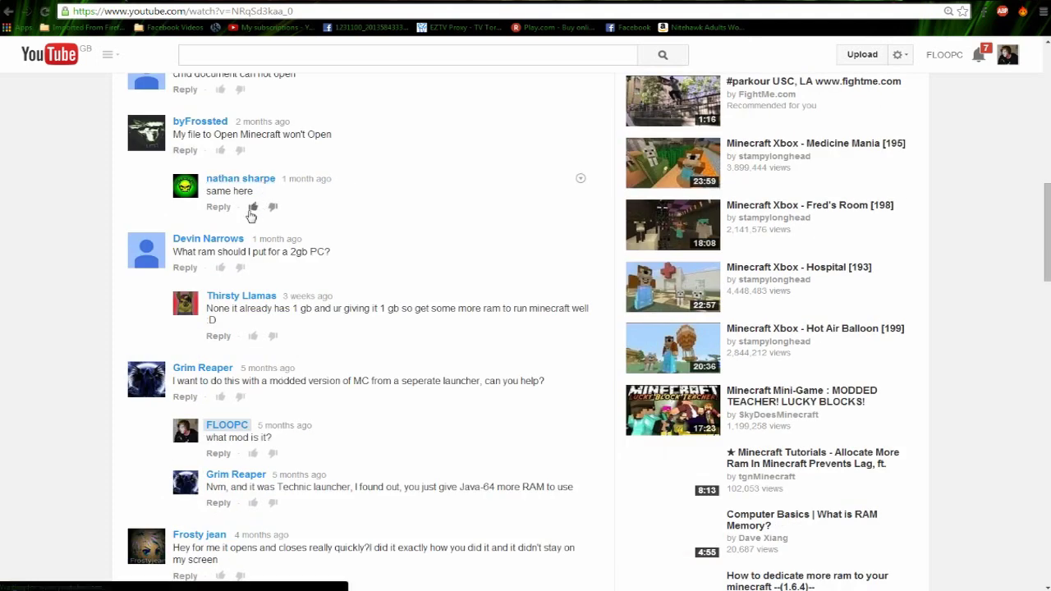
scroll(254, 224, down, 5)
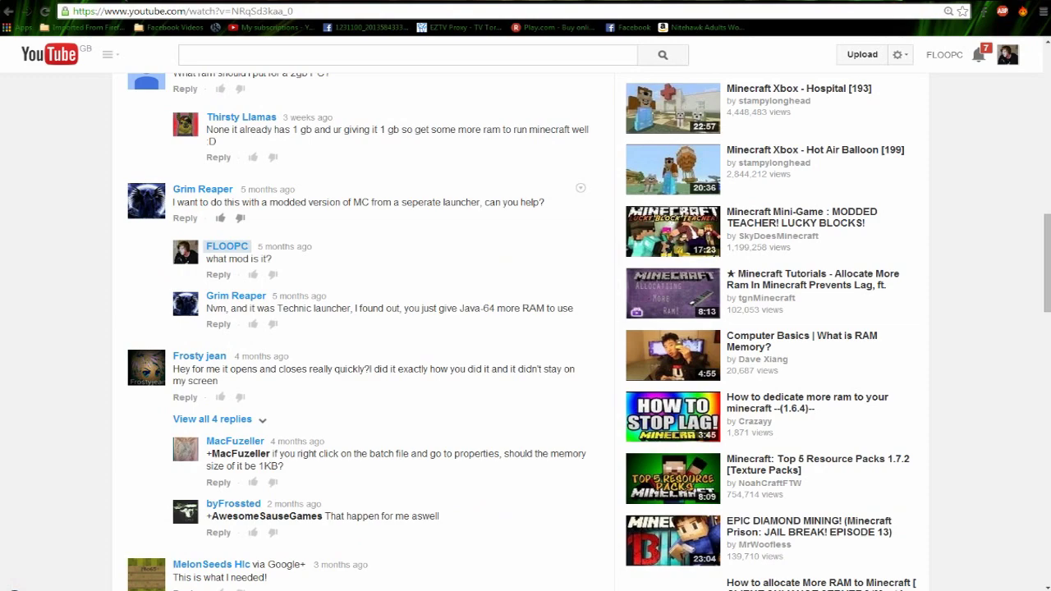
scroll(255, 217, down, 5)
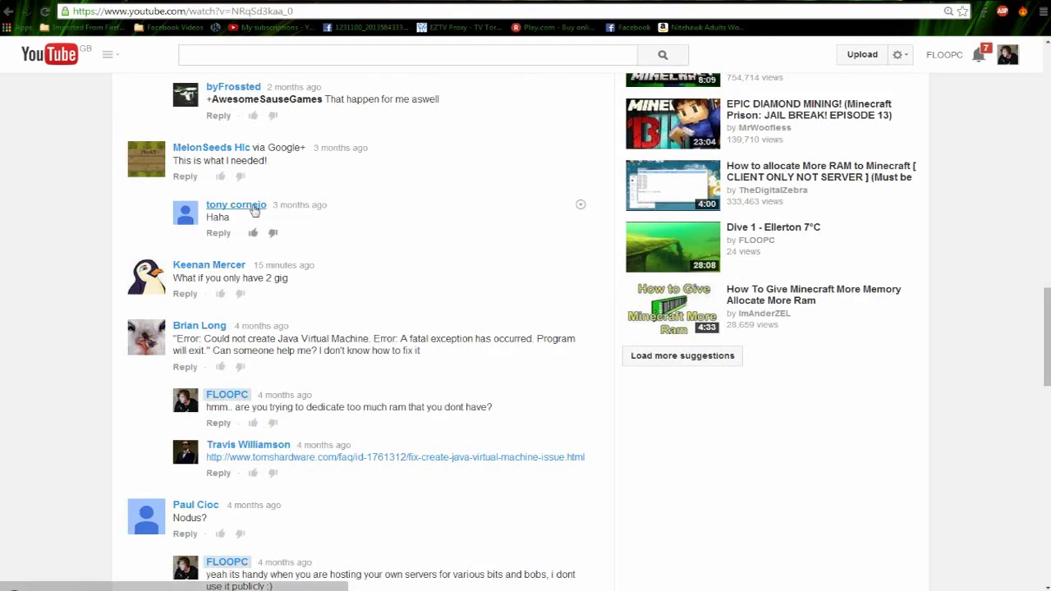
scroll(271, 289, down, 1)
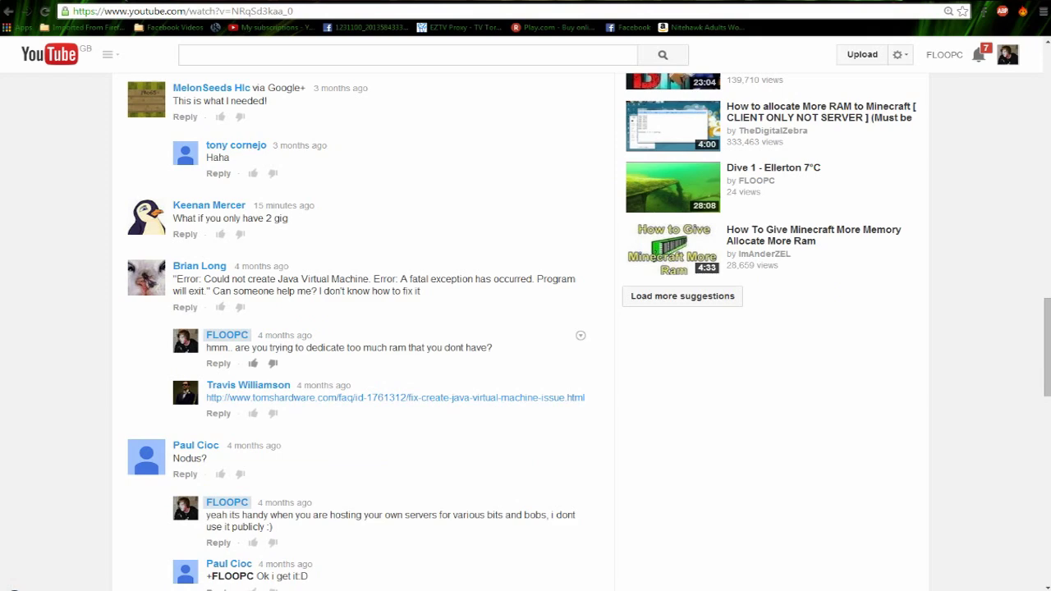
scroll(376, 349, down, 1)
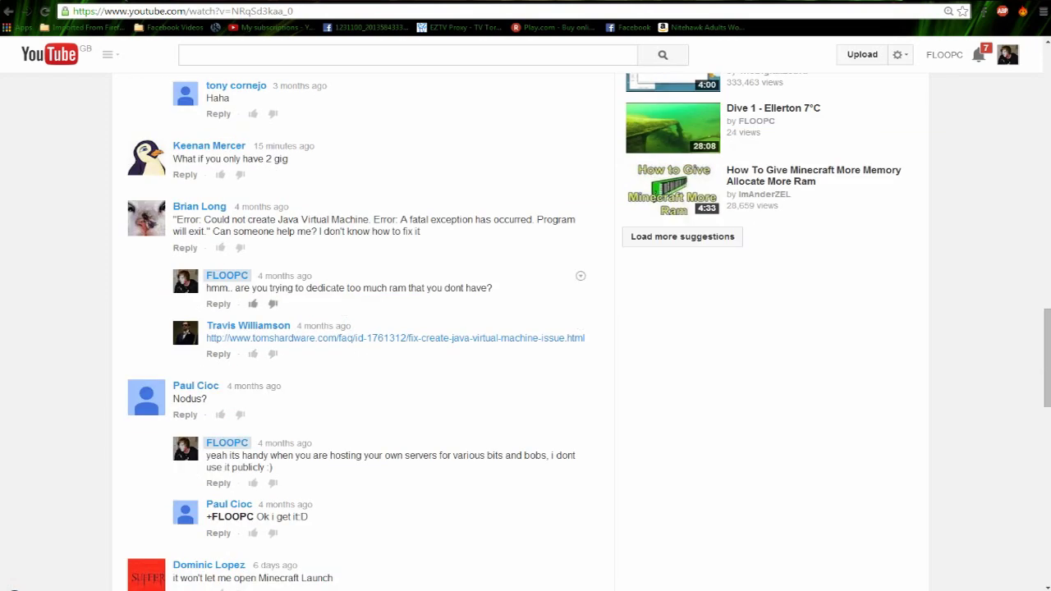
scroll(333, 290, down, 3)
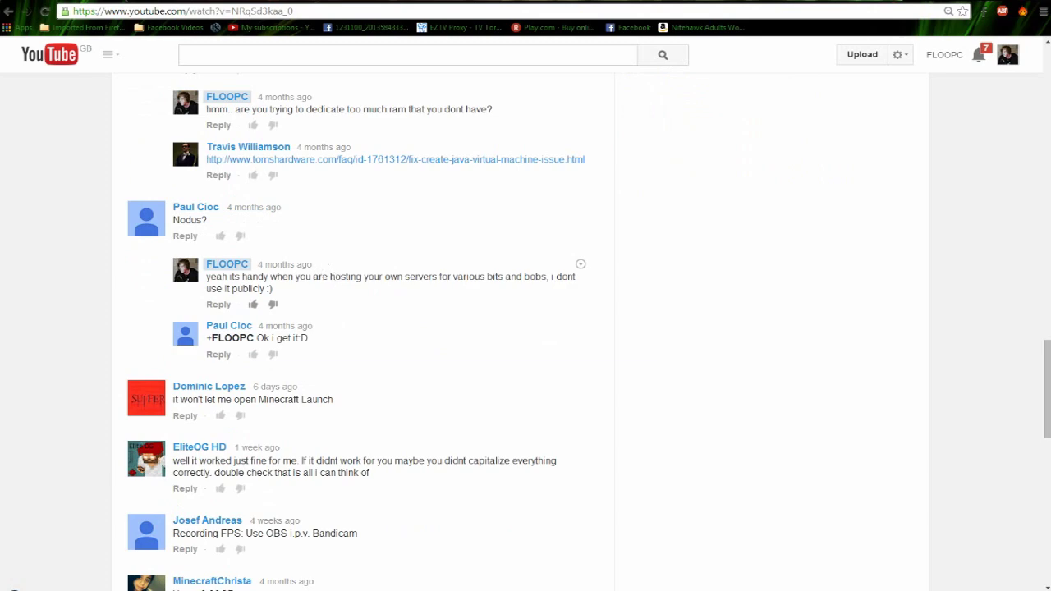
scroll(325, 296, down, 5)
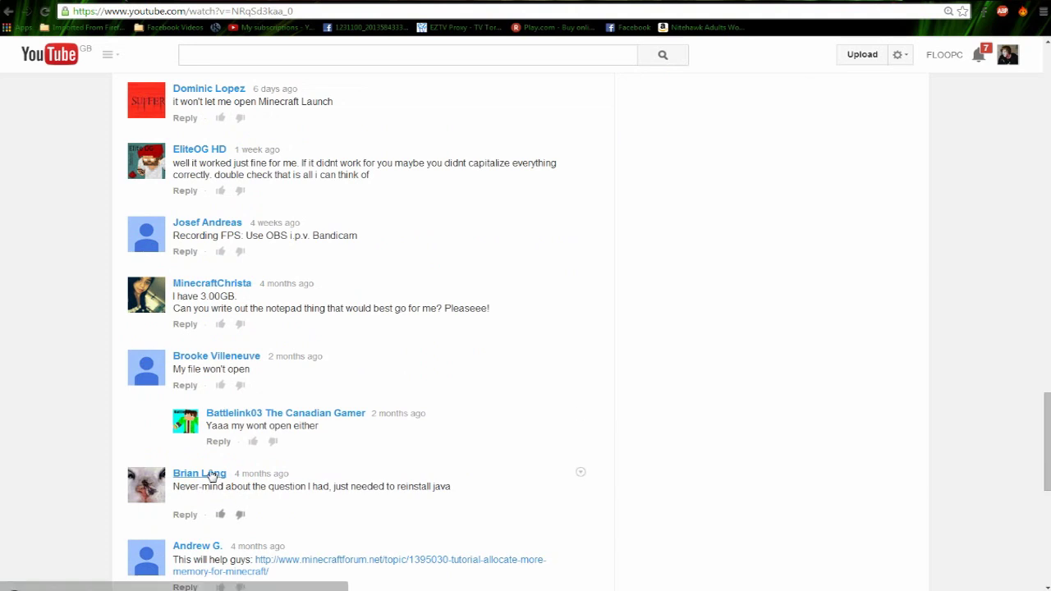
- Close the YouTube window from Chrome's taskbar preview and minimise Bandicam to the tray
right_click(82, 587)
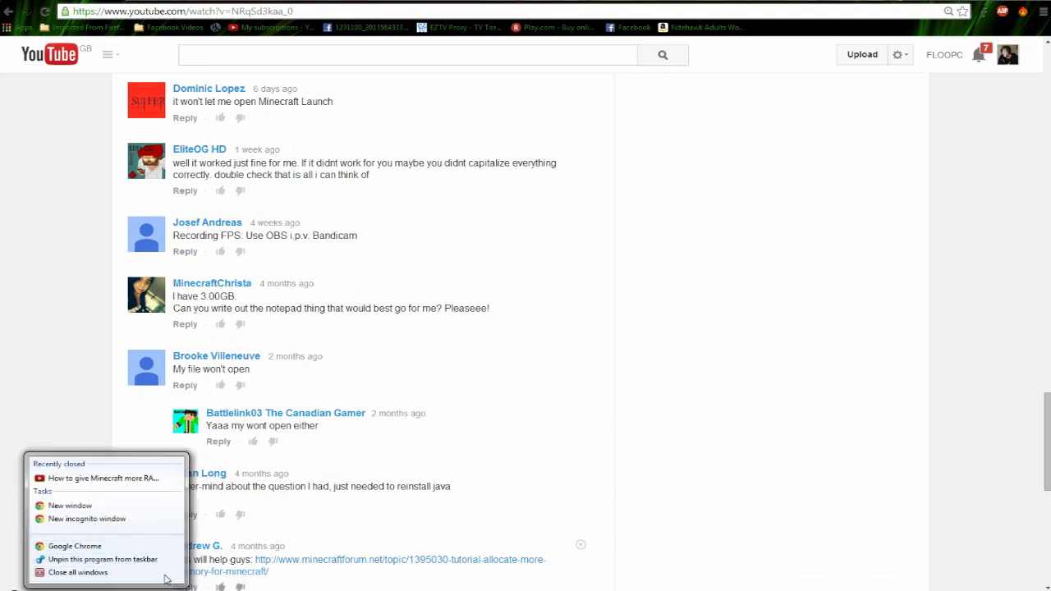
click(79, 585)
mouse_move(79, 585)
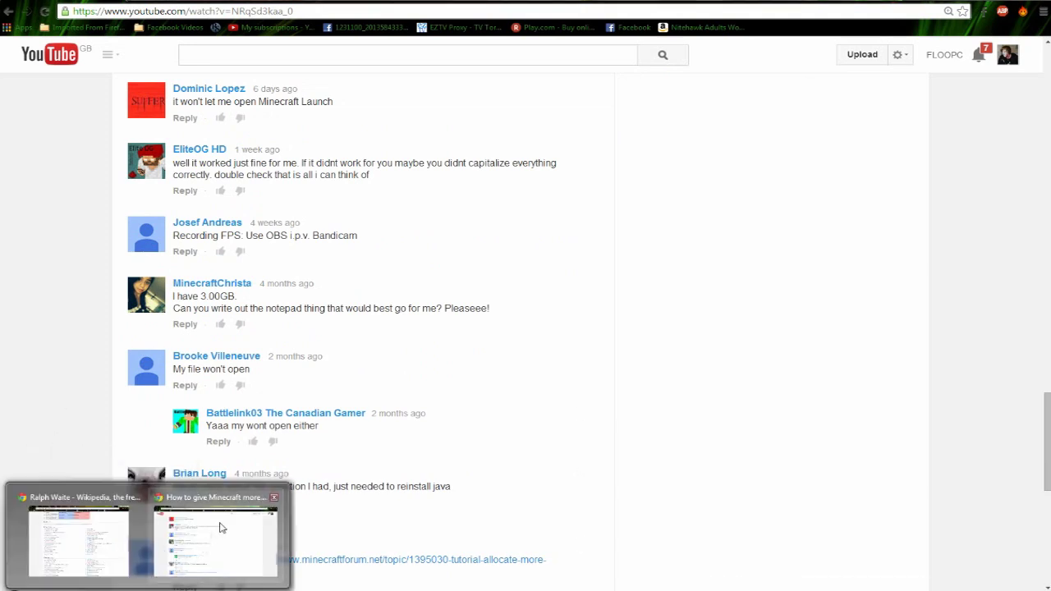
click(274, 498)
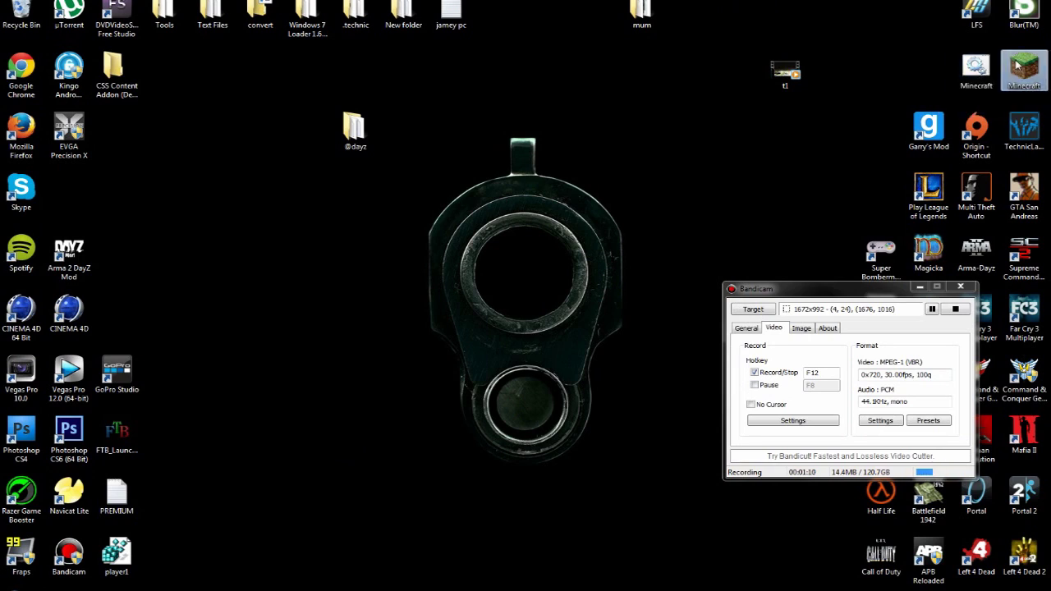
click(920, 287)
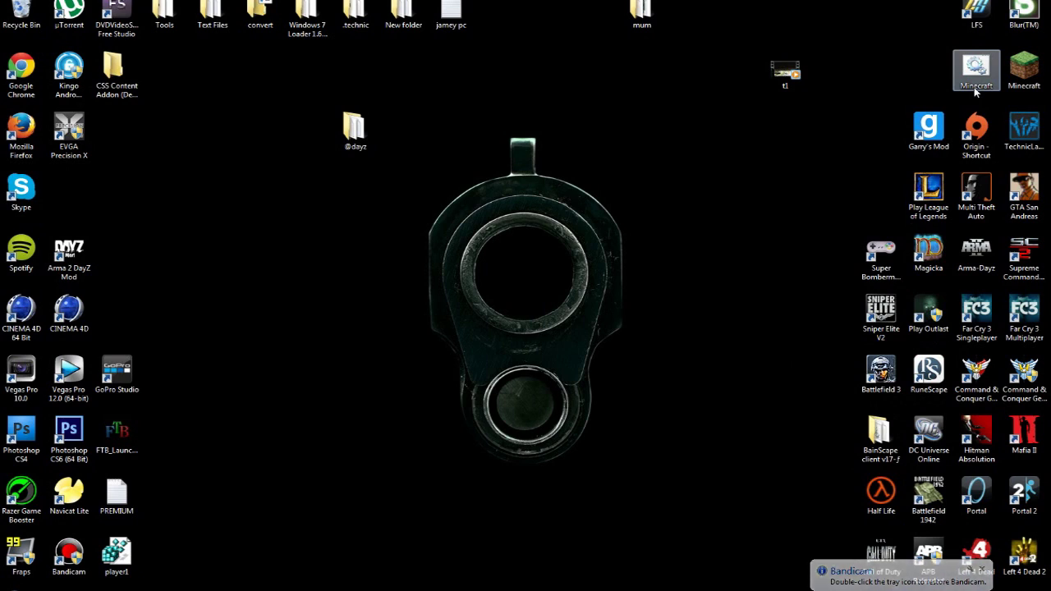
- Launch Minecraft.exe from the desktop and allow it past the security warning
double_click(1027, 76)
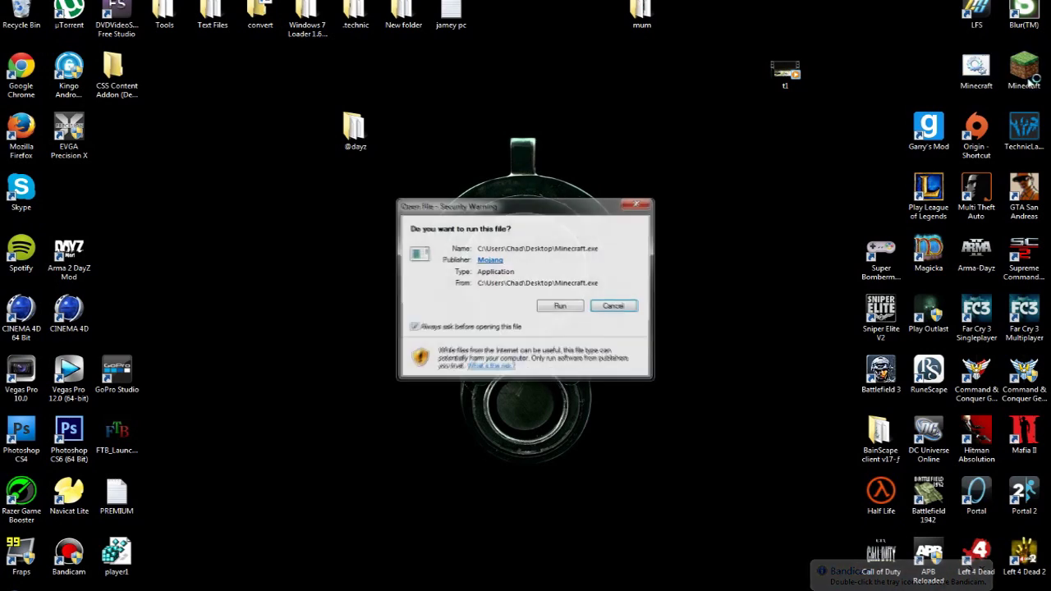
click(570, 305)
click(977, 82)
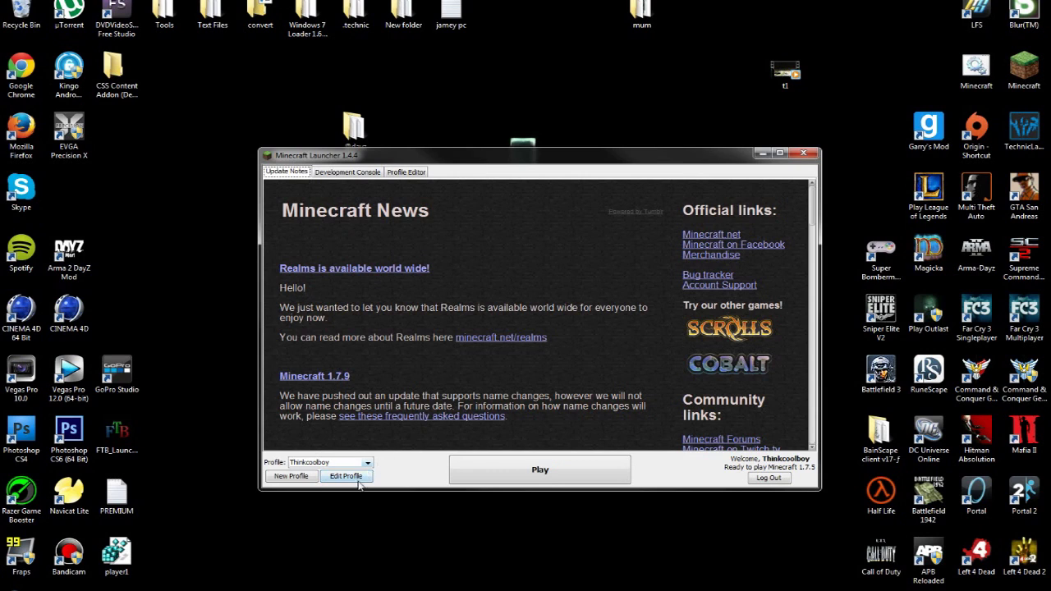
- Edit the Thinkcoolboy profile, enabling JVM arguments changed from -Xmx1G to -Xmx3G, and save
click(355, 463)
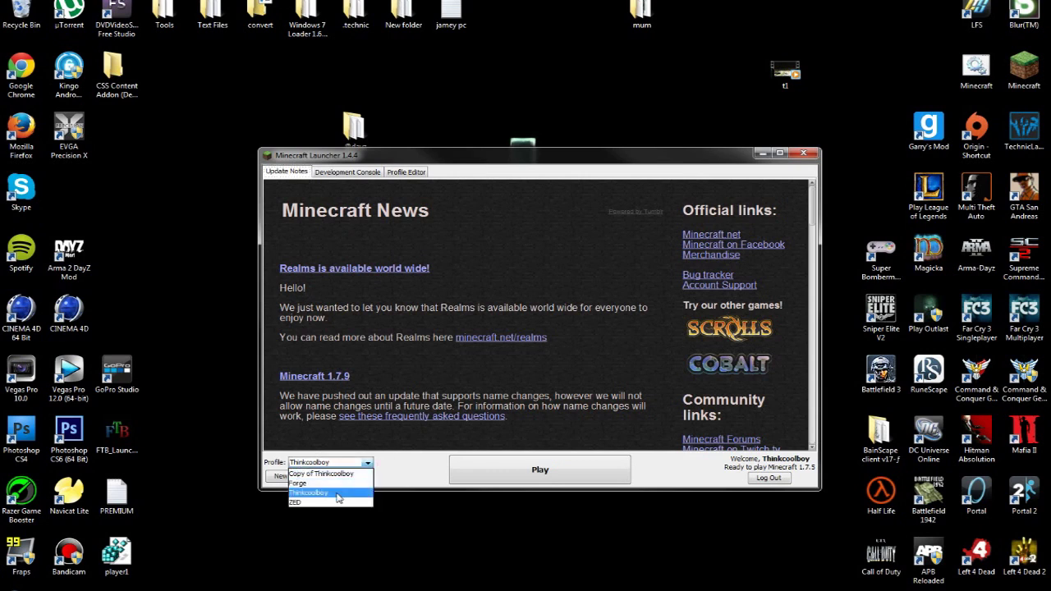
click(338, 494)
click(361, 480)
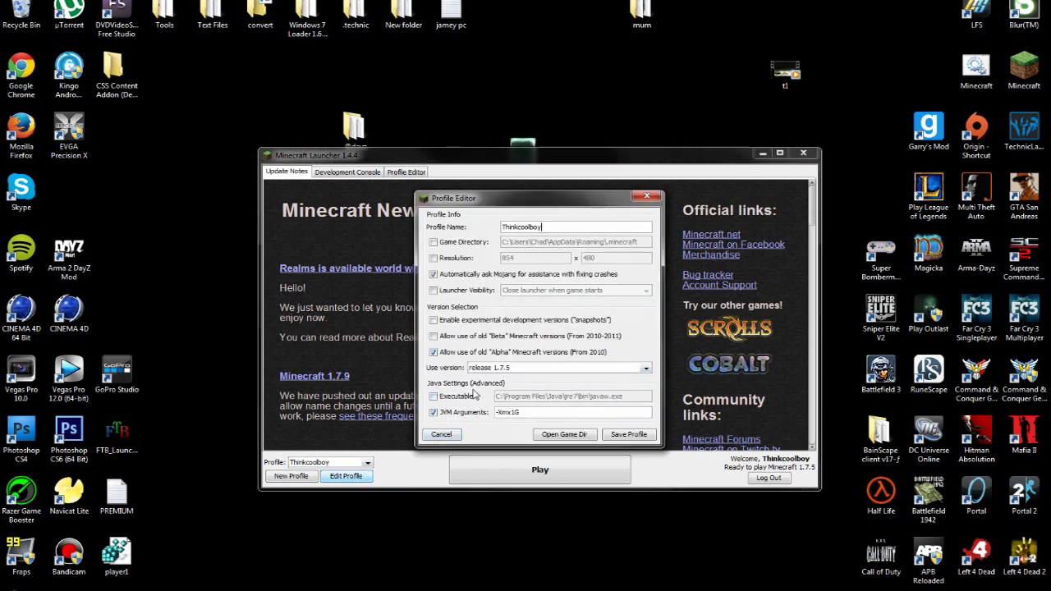
click(434, 413)
click(443, 413)
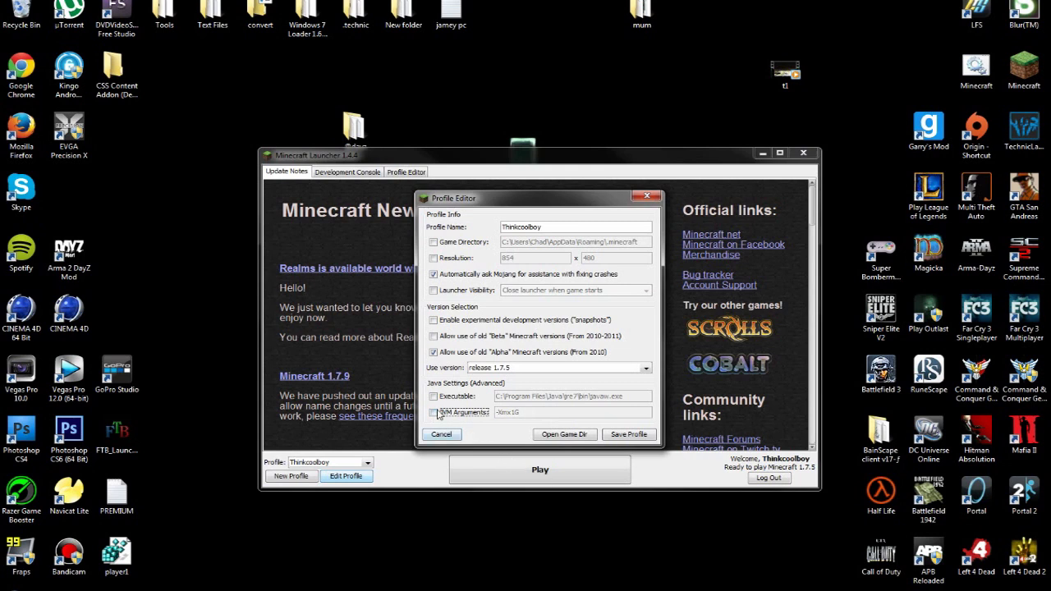
click(446, 416)
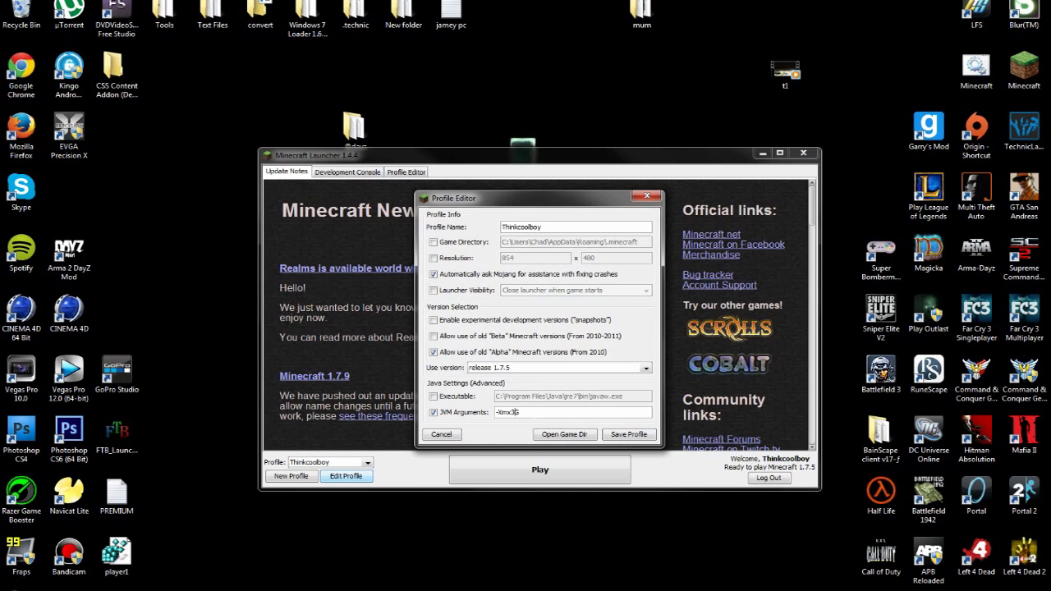
click(616, 435)
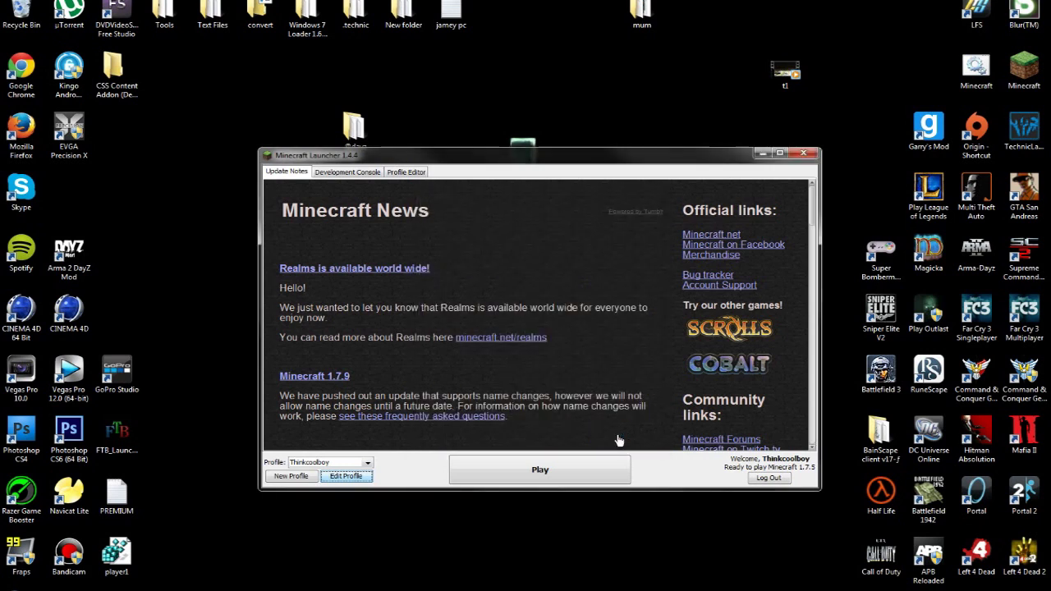
- Play the updated profile full-screen, load the New World save, and show the F3 memory readout
click(585, 465)
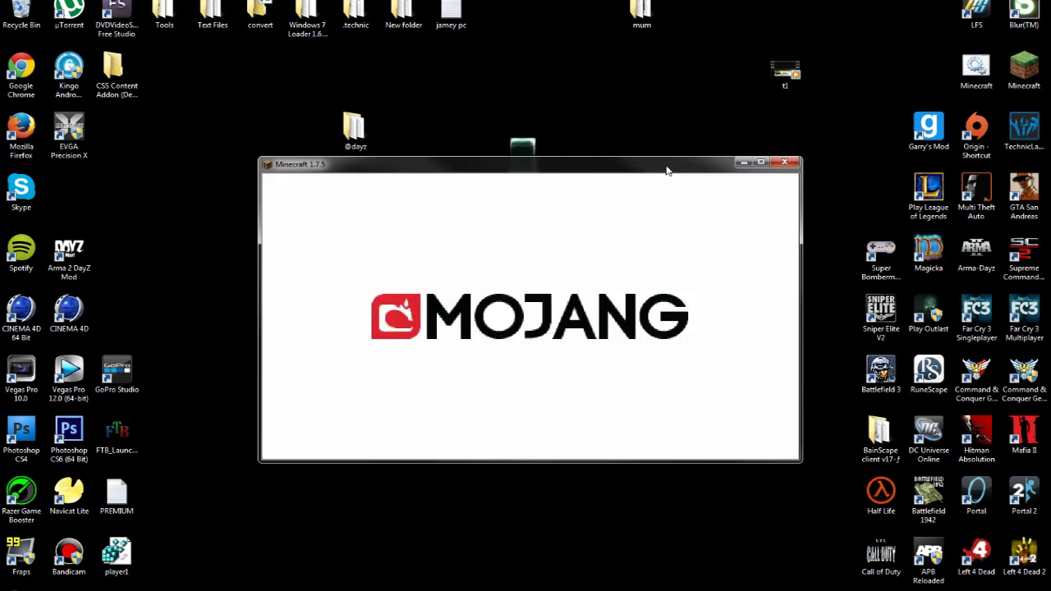
click(760, 163)
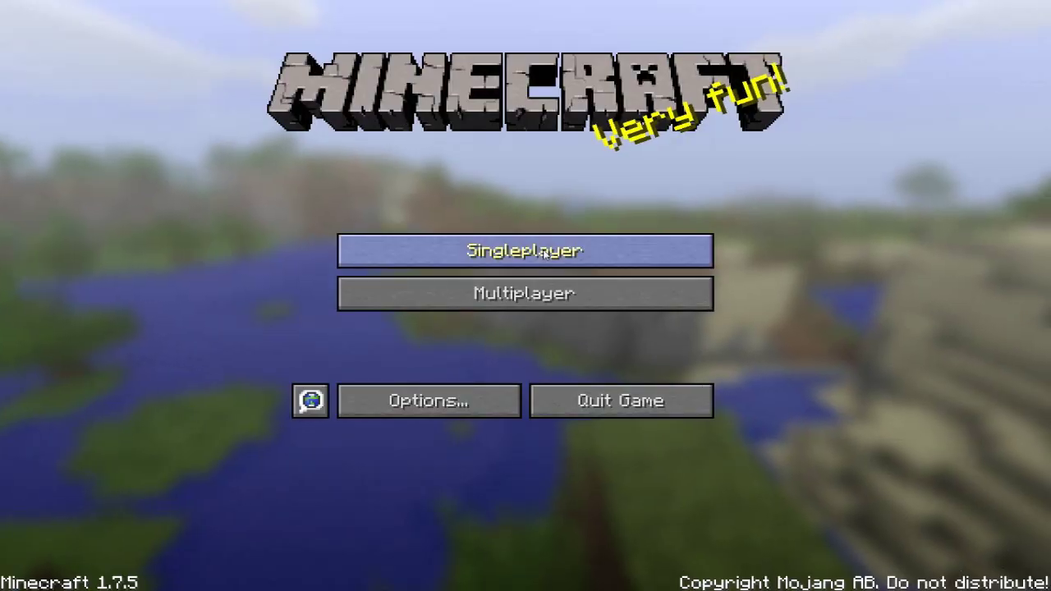
click(546, 251)
click(458, 262)
click(419, 504)
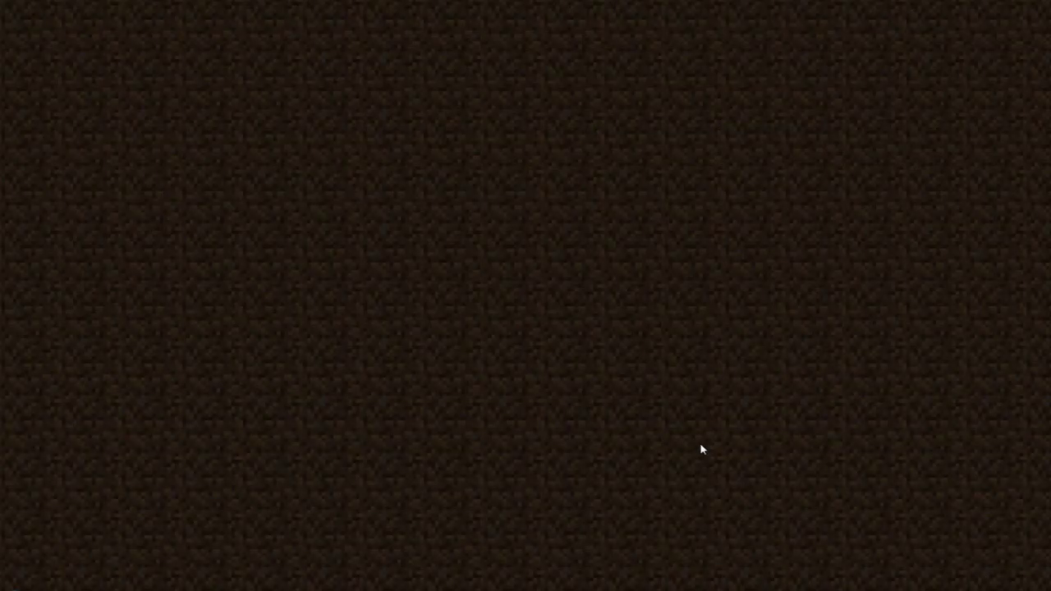
key(F3)
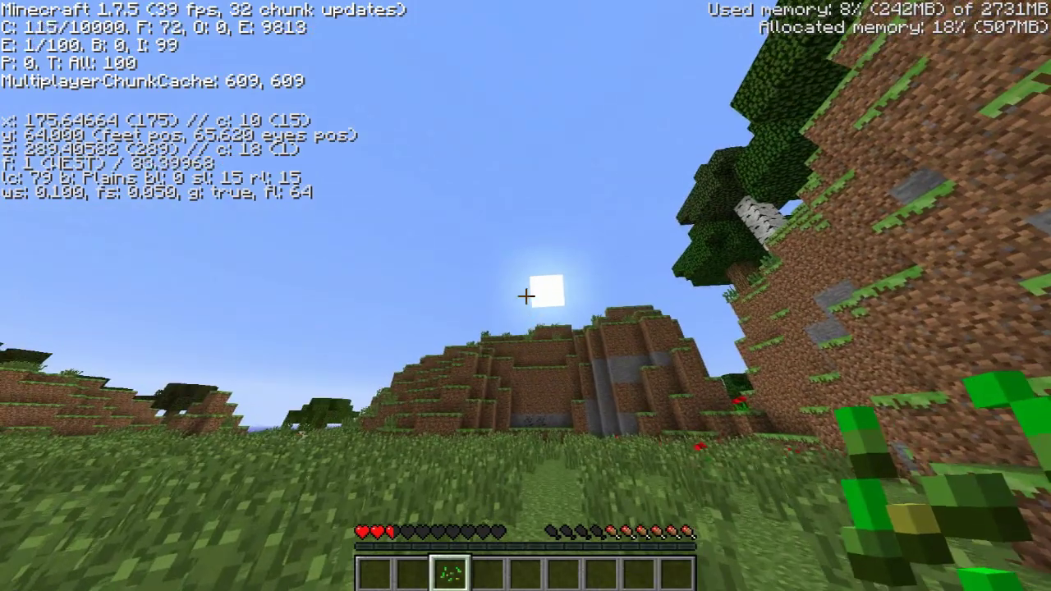
- Walk to the hill and jump up its grass ledges
key(w)
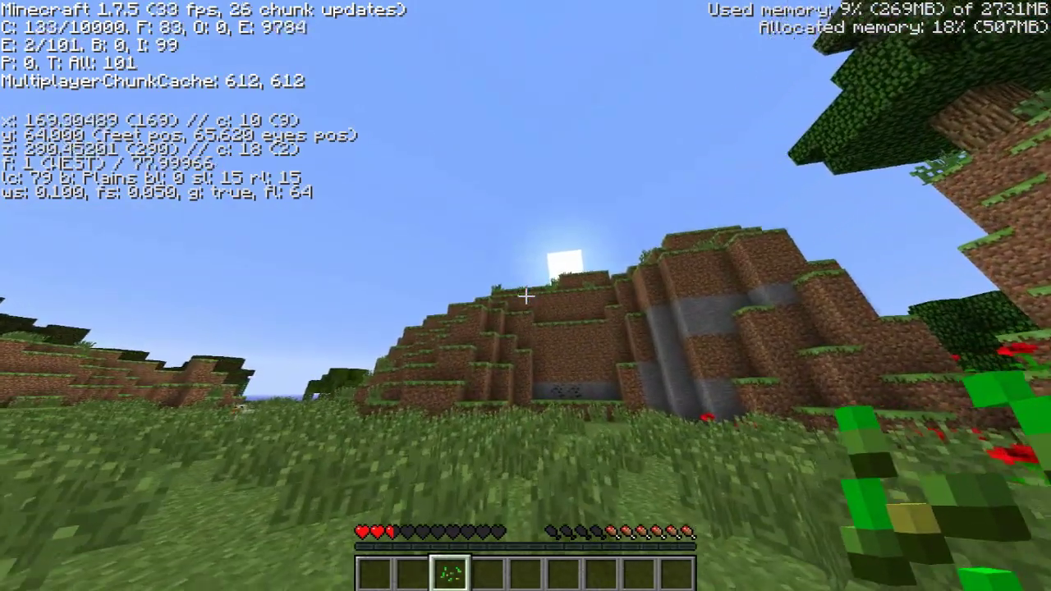
key(w)
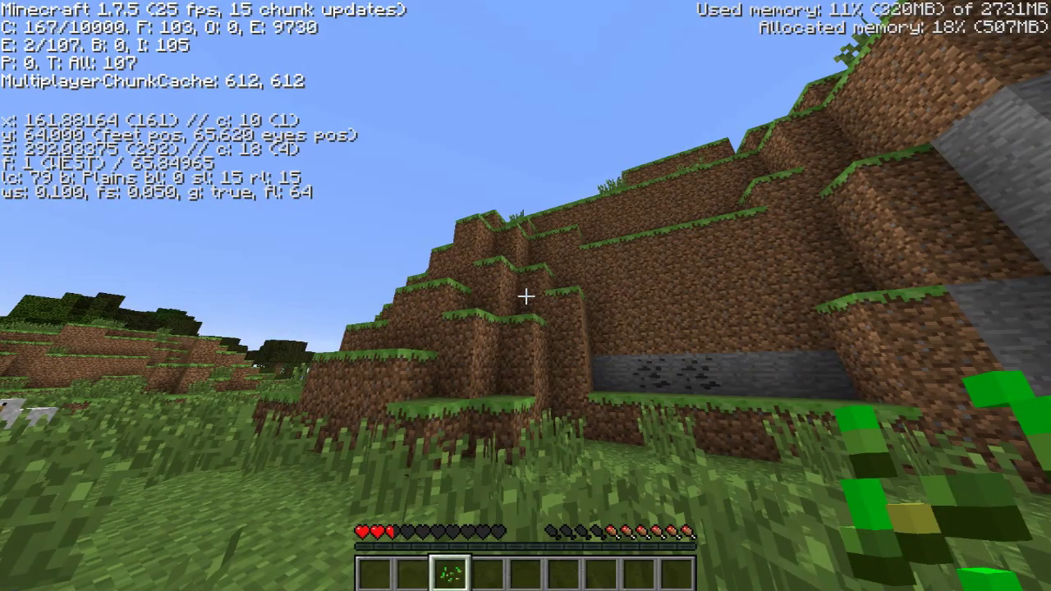
key(w)
key(space)
key(w)
key(space)
key(space)
key(space)
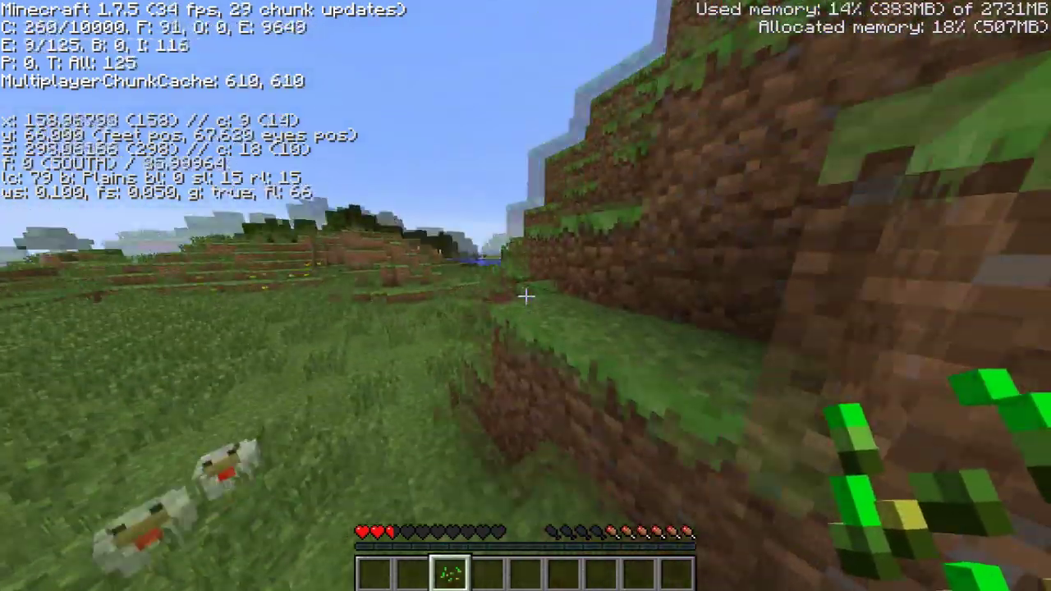
key(w)
key(space)
key(space)
key(space)
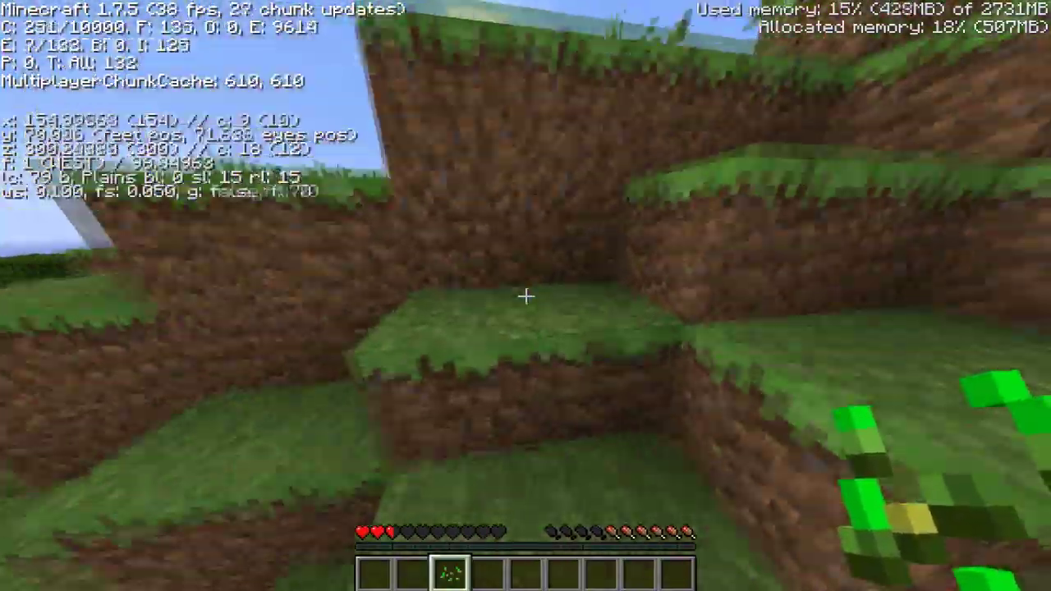
key(w)
key(space)
key(space)
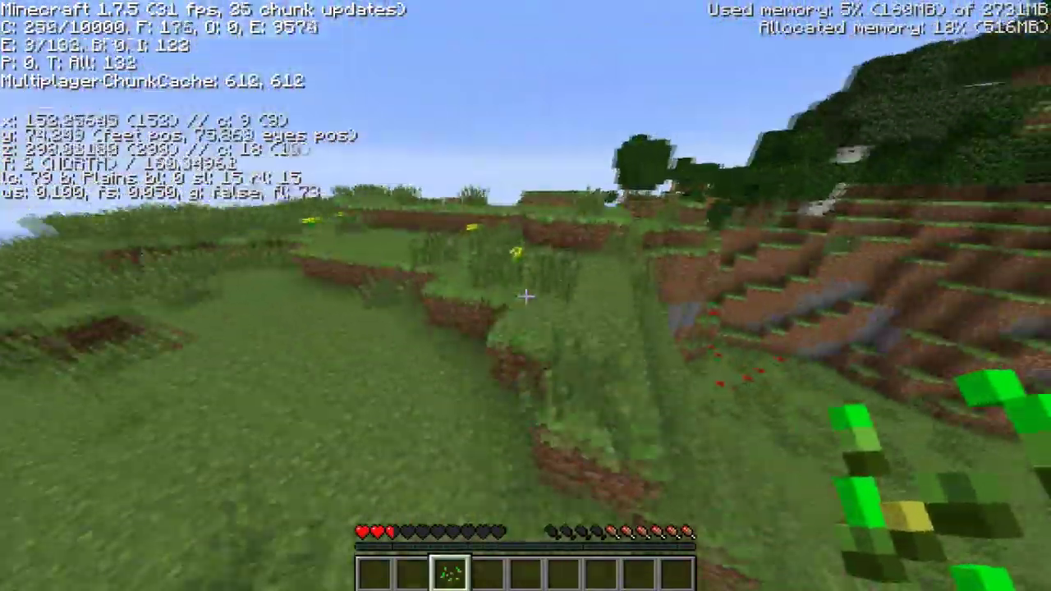
key(w)
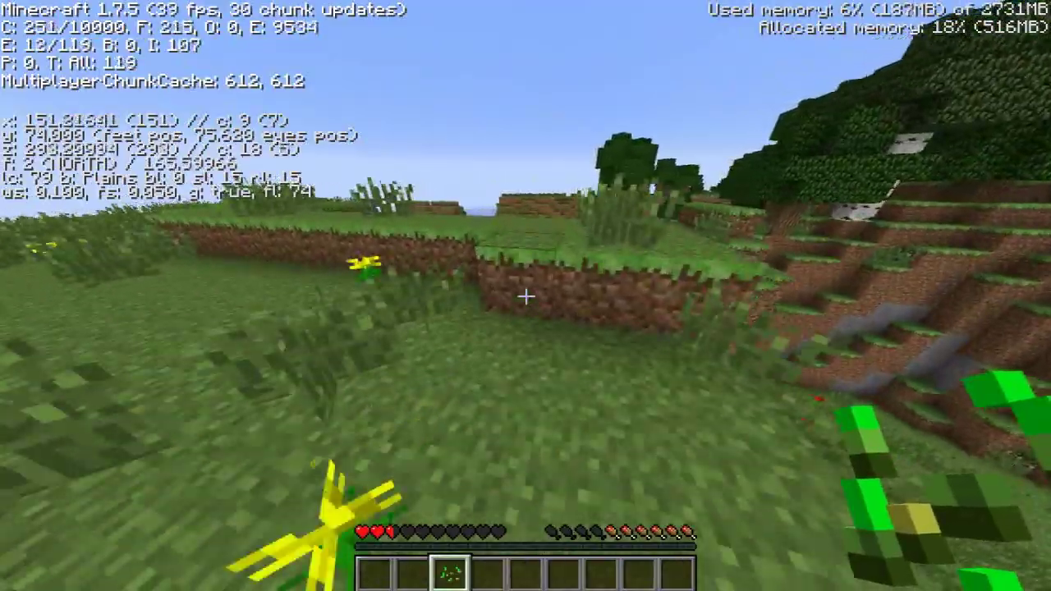
- Walk west down the hill across the grassland toward the shore
key(w)
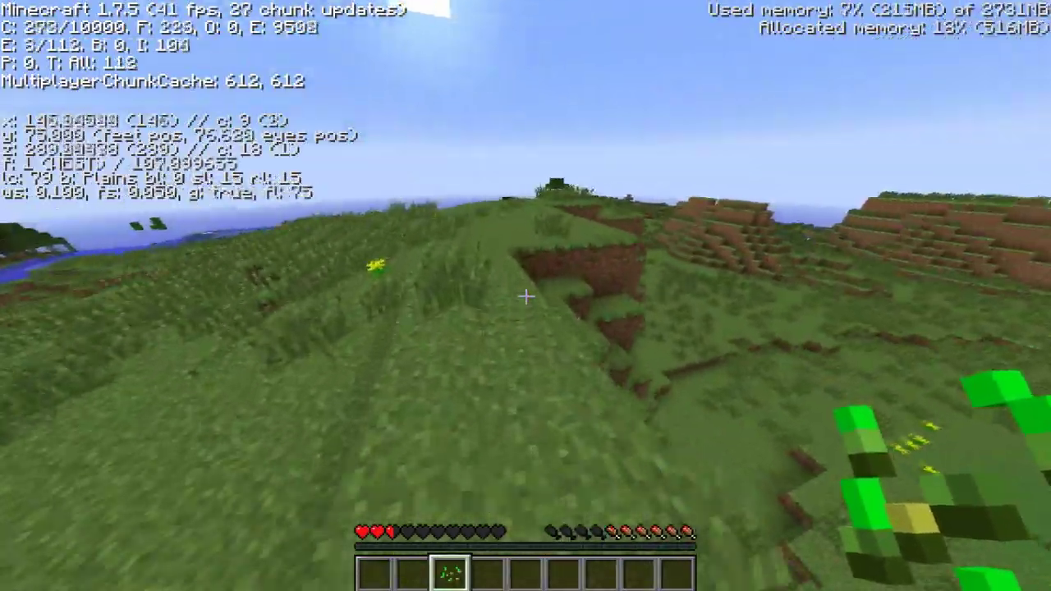
key(w)
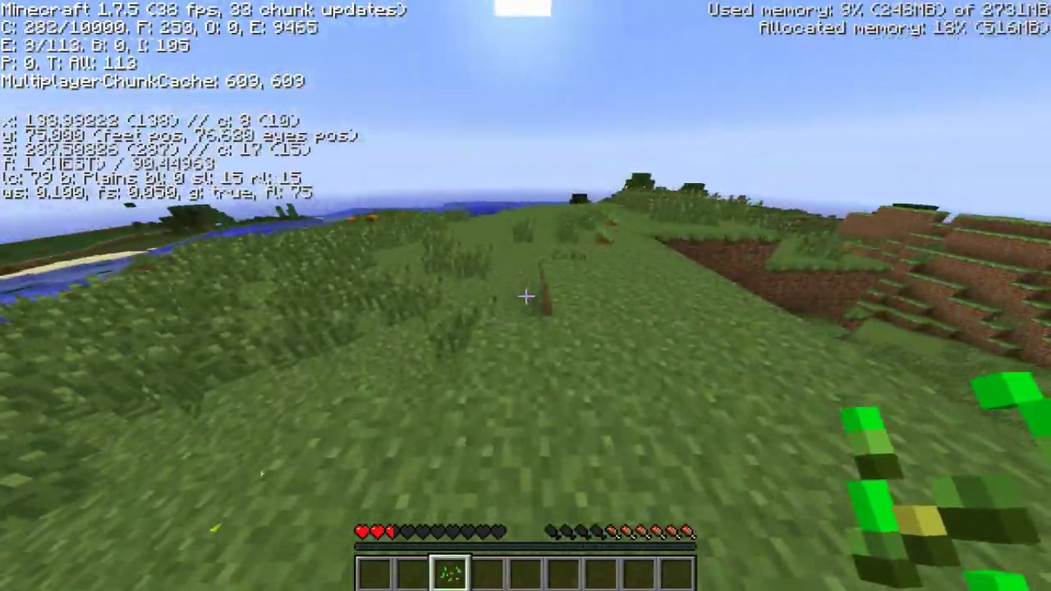
key(w)
key(w)
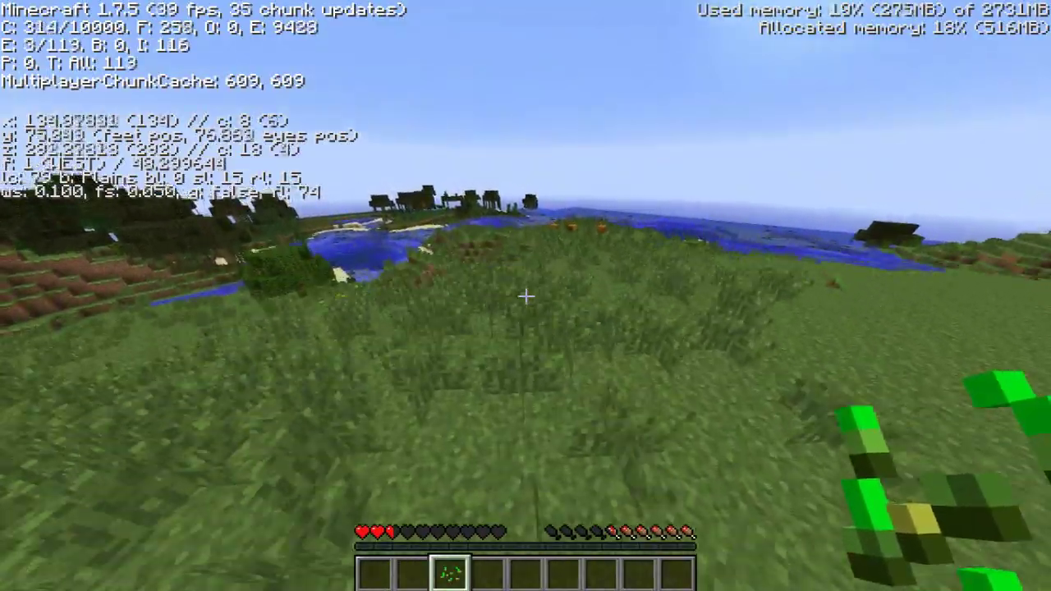
key(w)
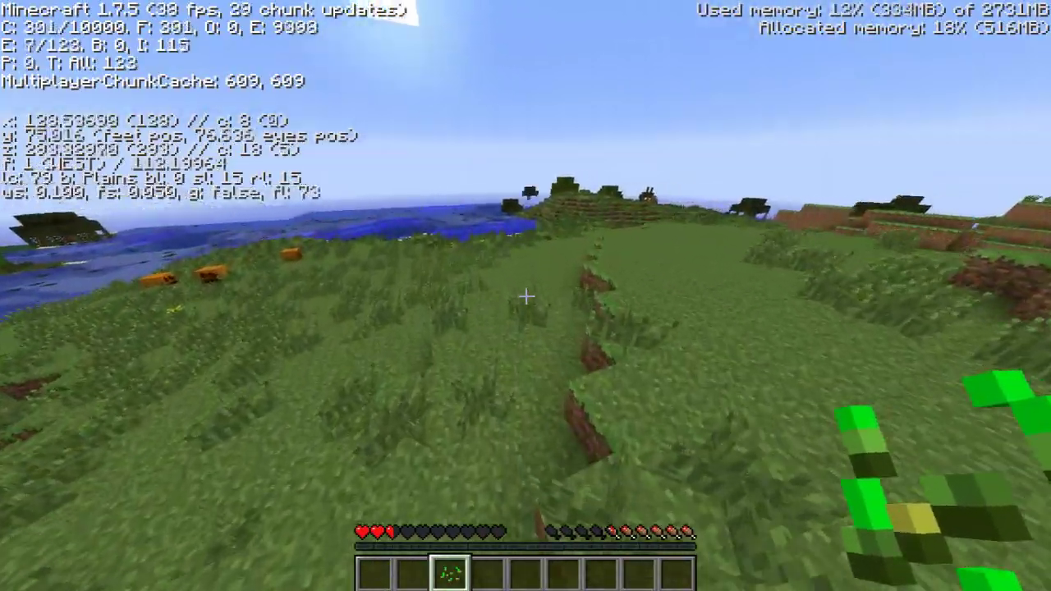
key(w)
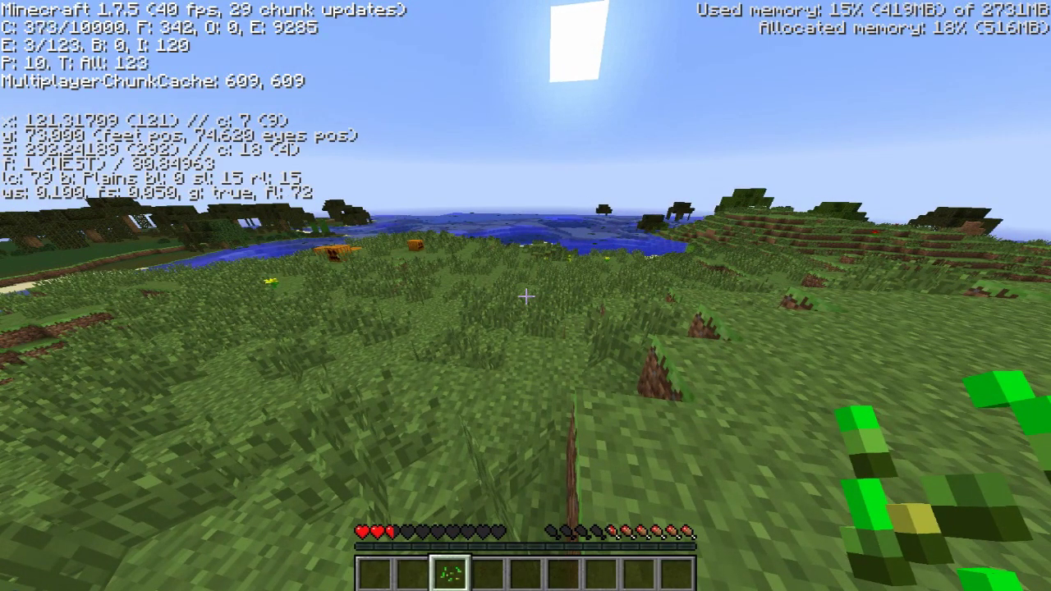
key(w)
key(w)
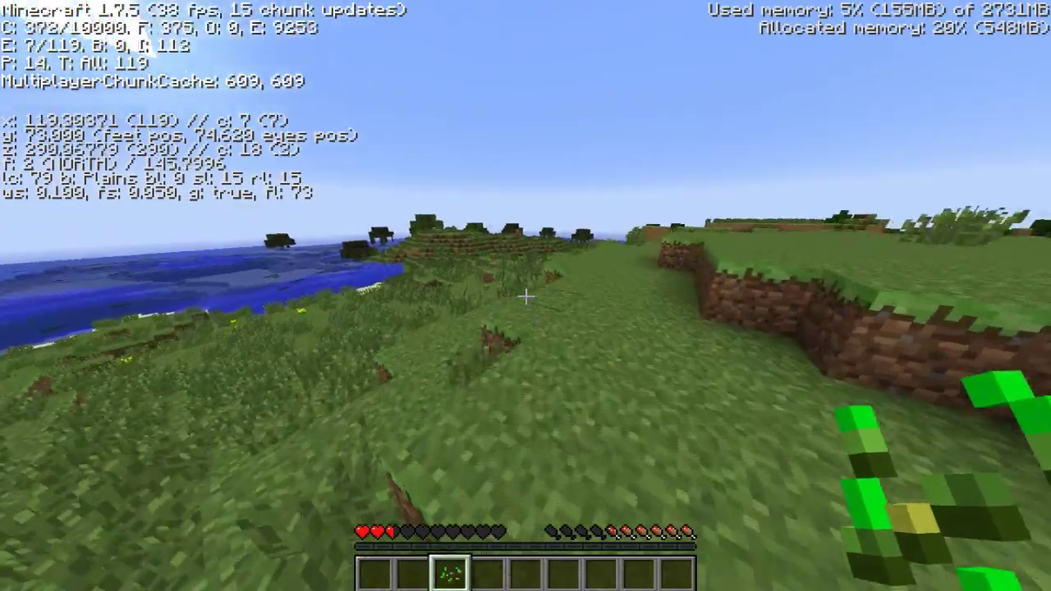
key(w)
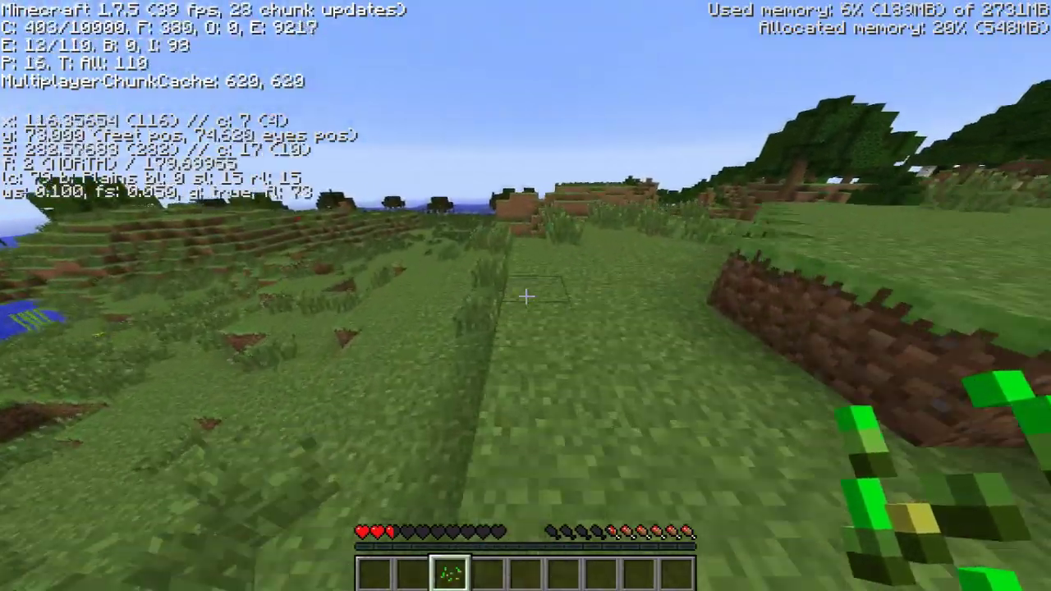
key(w)
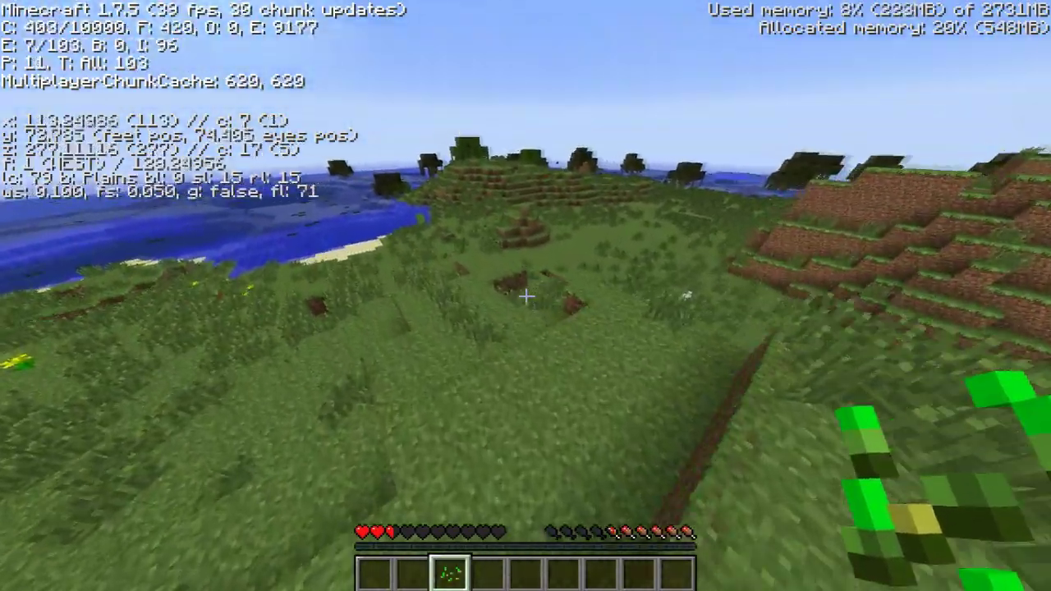
key(w)
key(space)
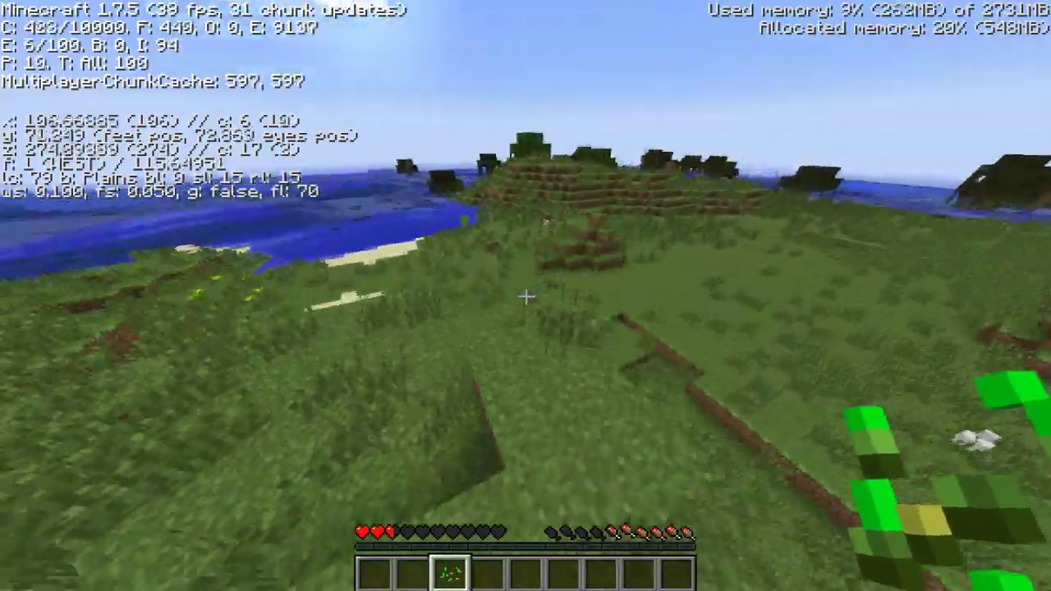
key(w)
key(w)
key(space)
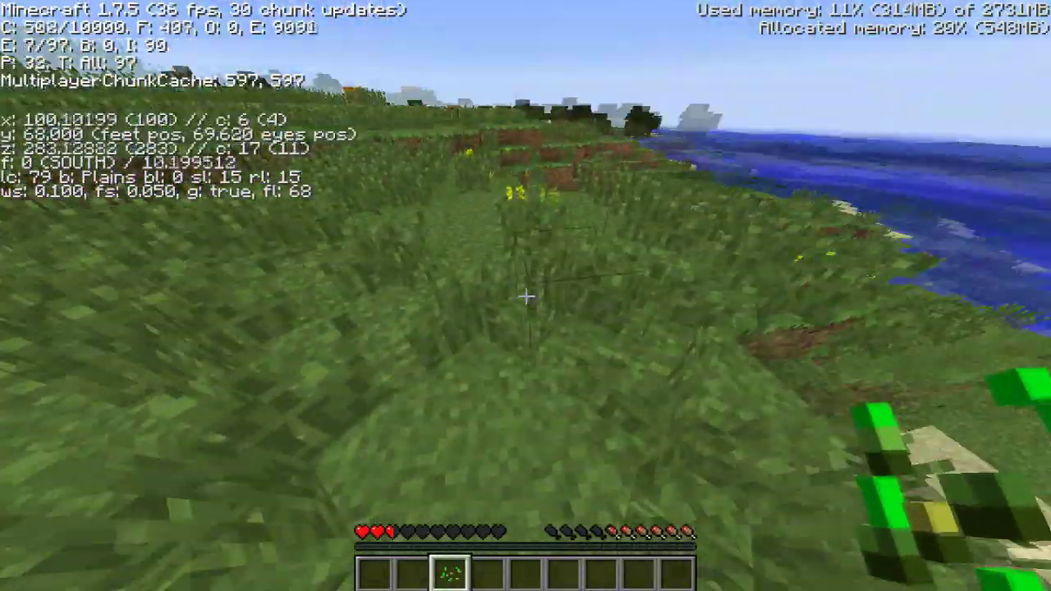
key(w)
- Break the tall grass and dig down through several dirt blocks
click(525, 297)
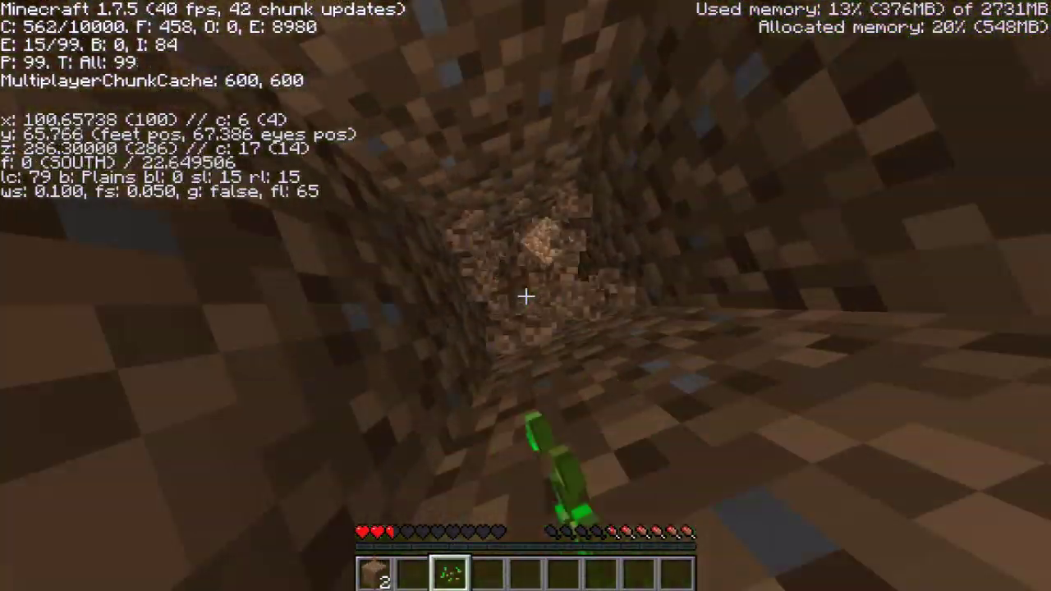
click(525, 296)
click(525, 296)
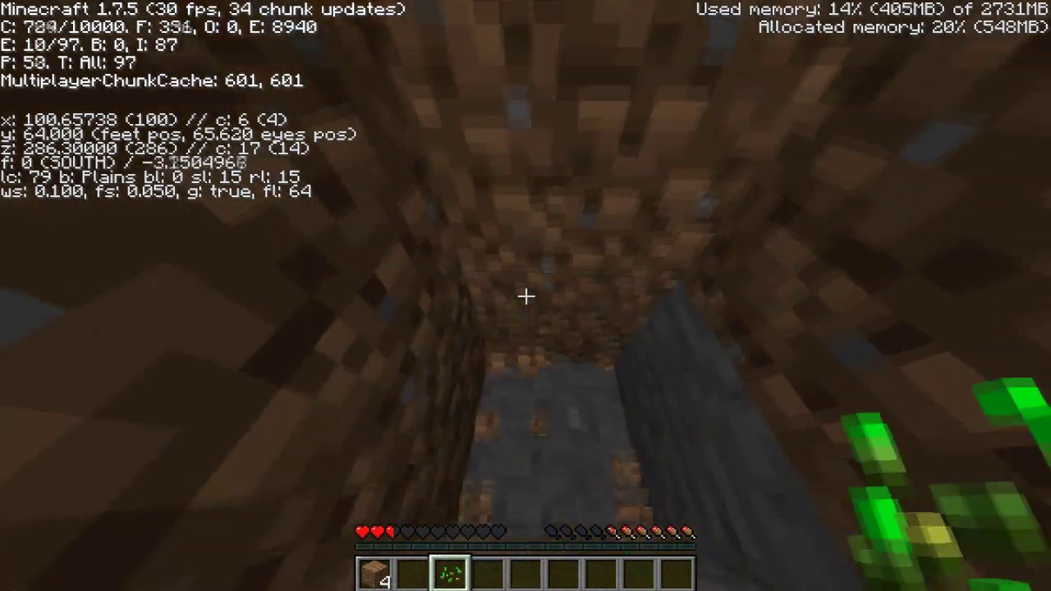
click(525, 296)
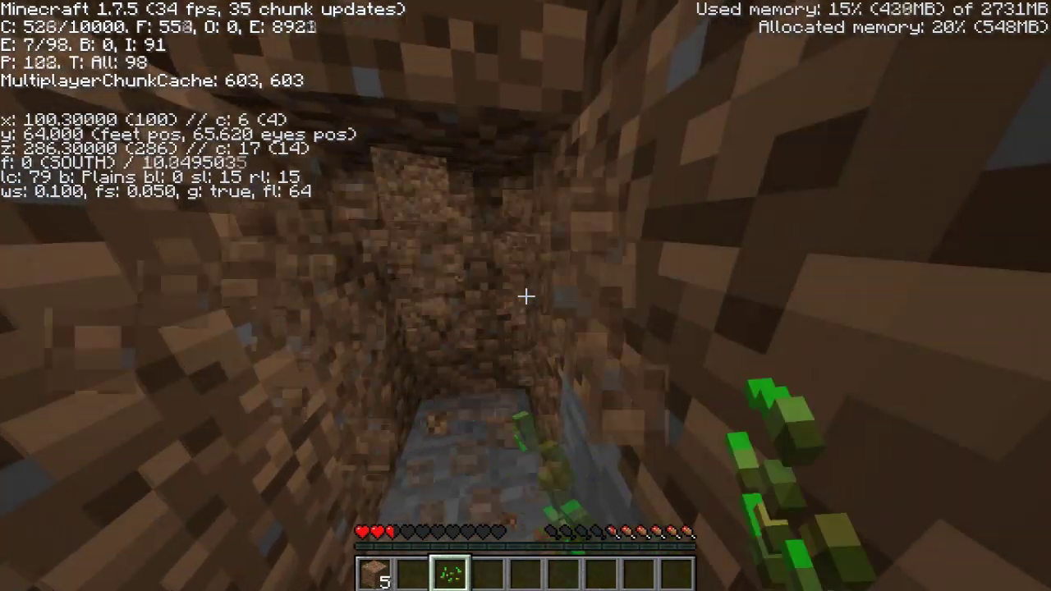
click(525, 296)
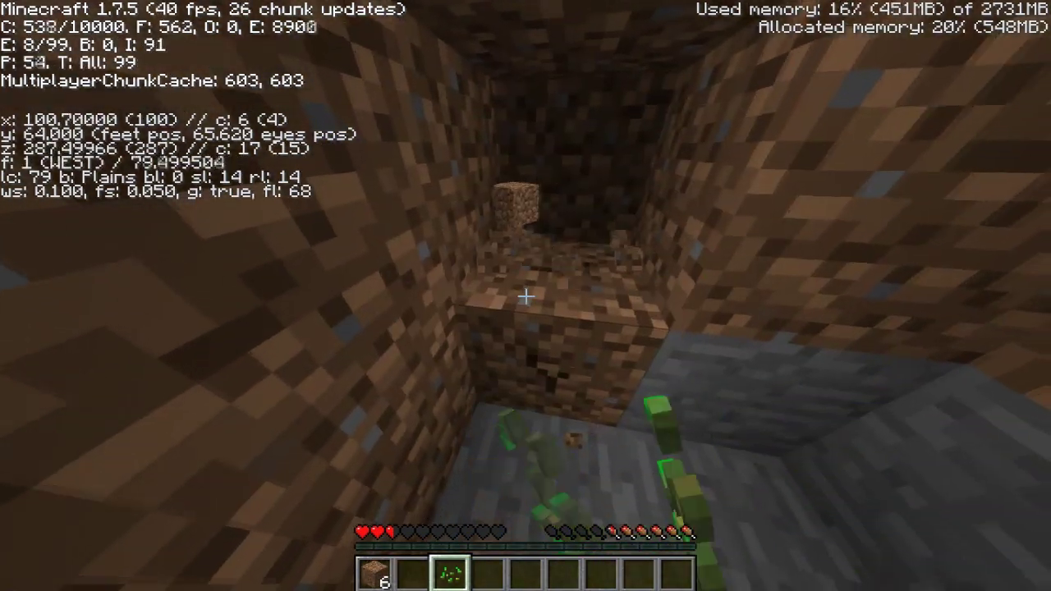
click(525, 297)
- Dig a tunnel westward through the dirt, advancing as blocks are mined
key(w)
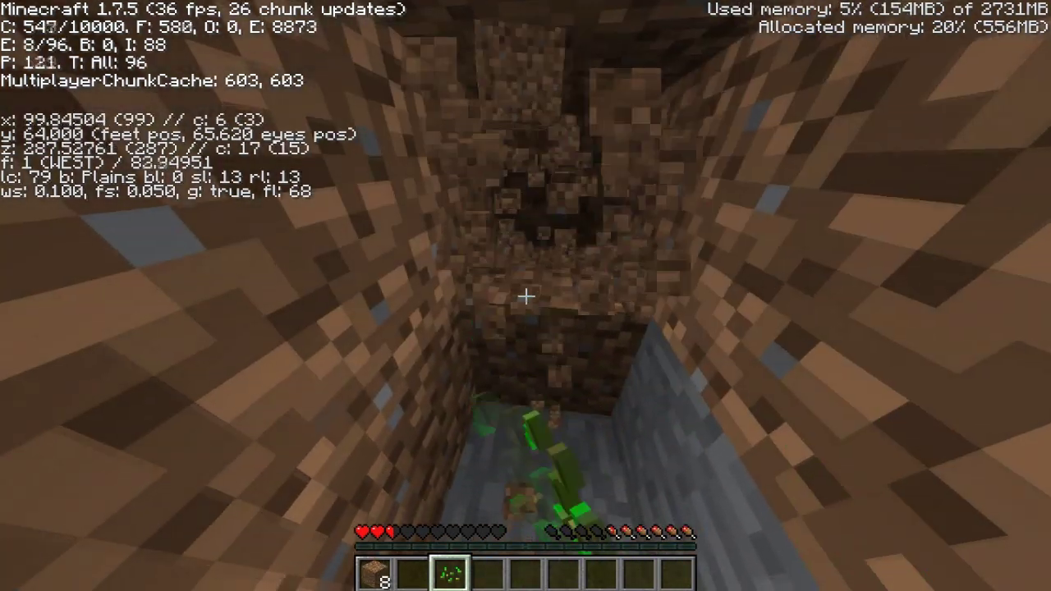
click(525, 297)
click(525, 297)
key(w)
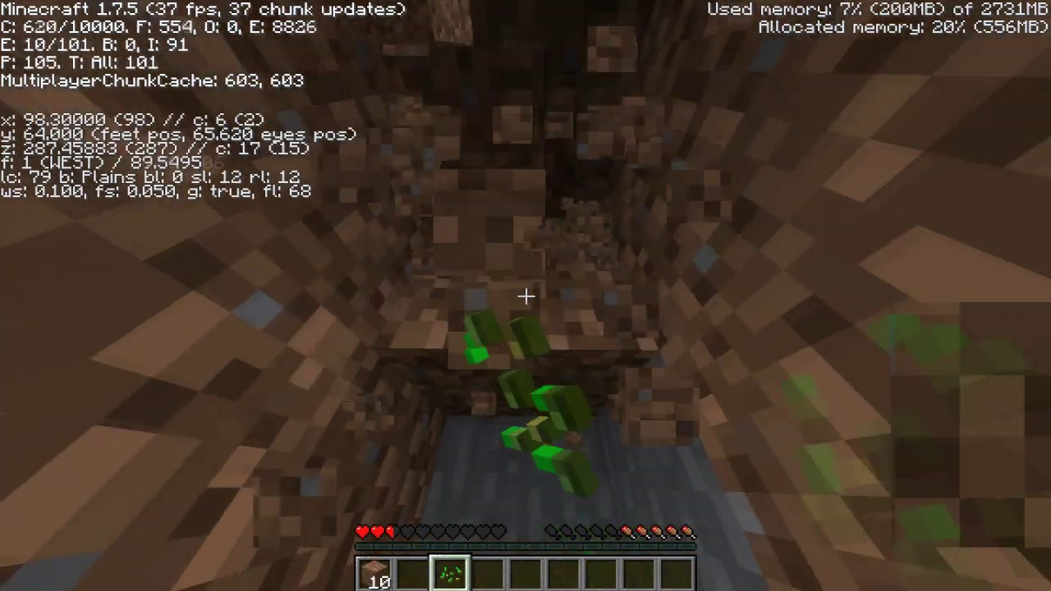
click(526, 296)
click(526, 296)
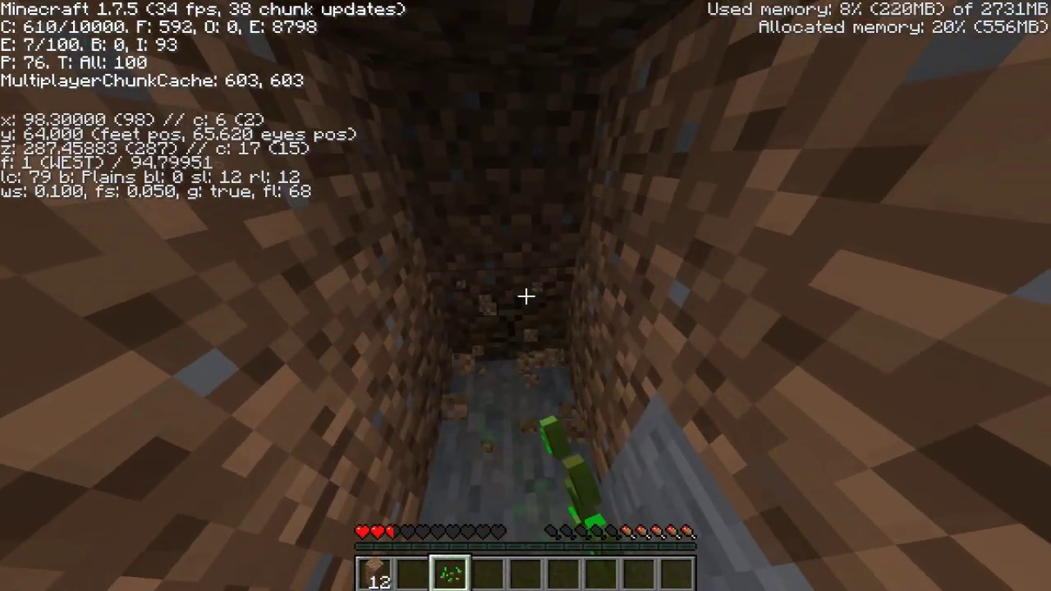
click(525, 296)
key(w)
click(525, 297)
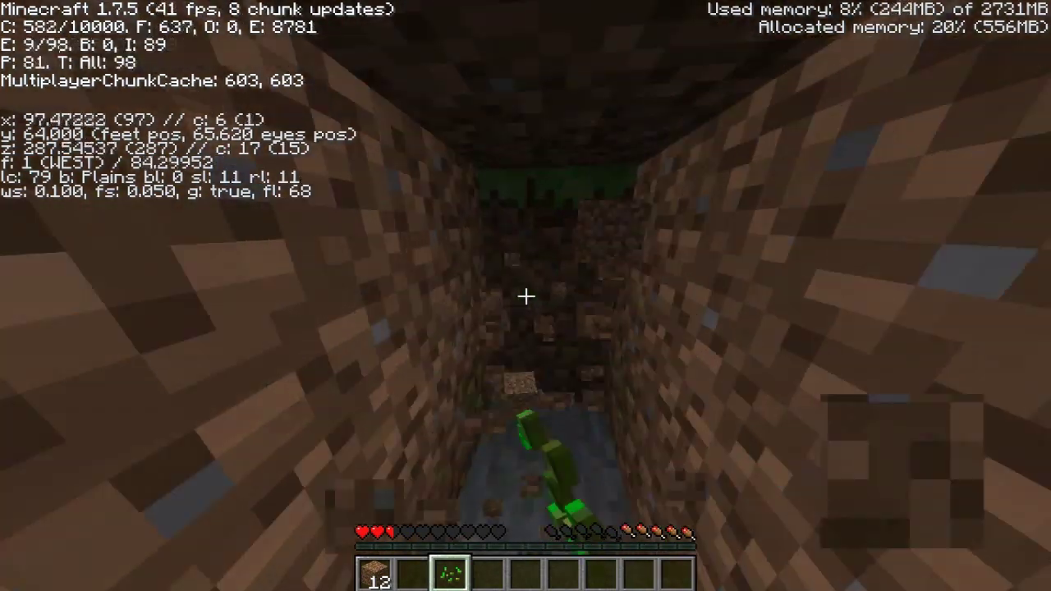
key(w)
click(525, 297)
click(526, 297)
click(525, 296)
- Save and quit the world to the title screen, then quit Minecraft
key(Escape)
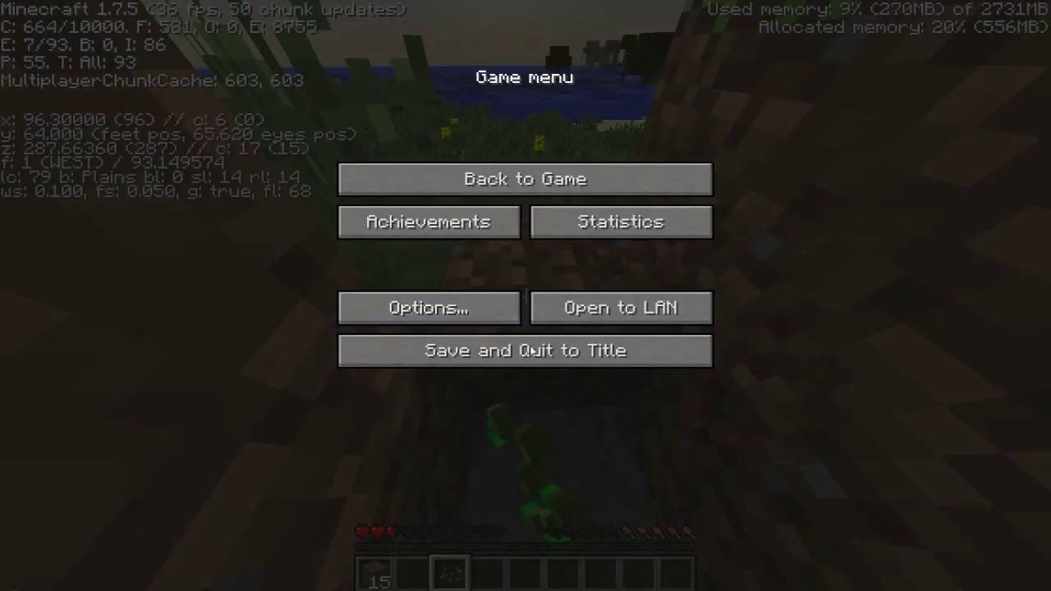
click(532, 350)
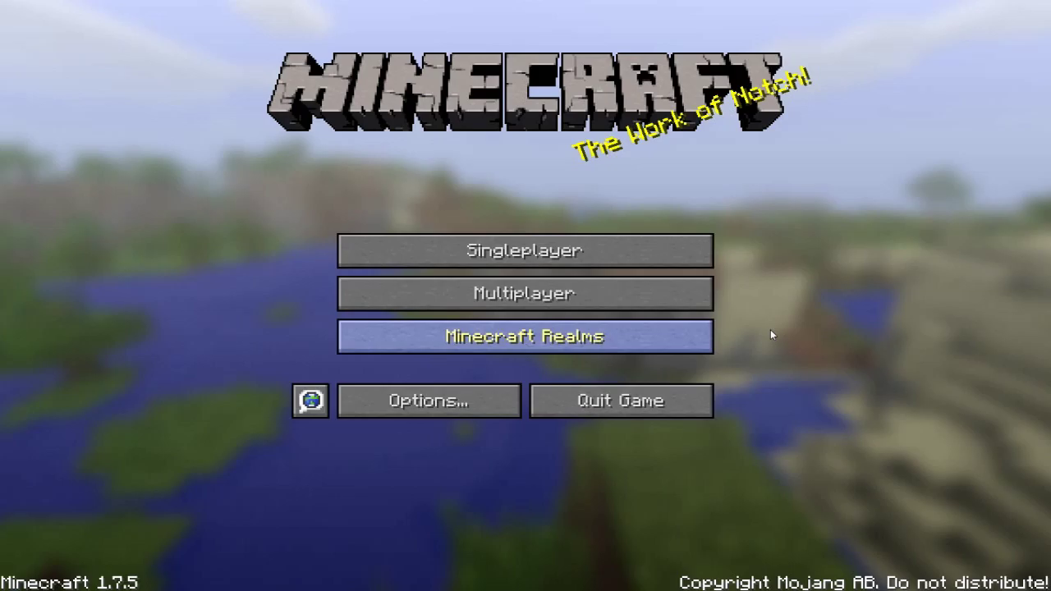
click(647, 409)
right_click(977, 76)
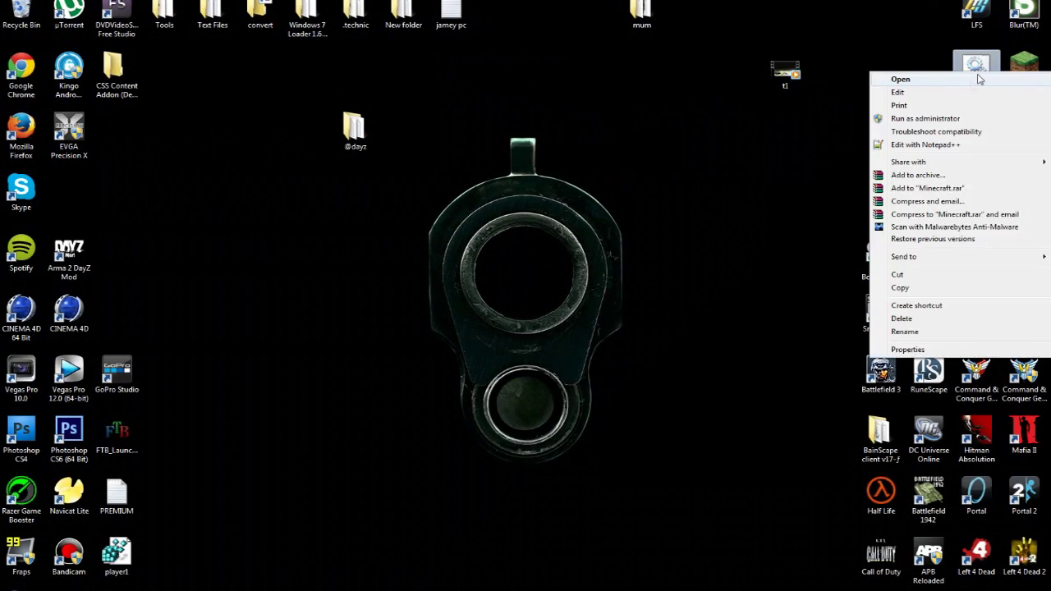
click(948, 94)
drag(575, 75, 485, 114)
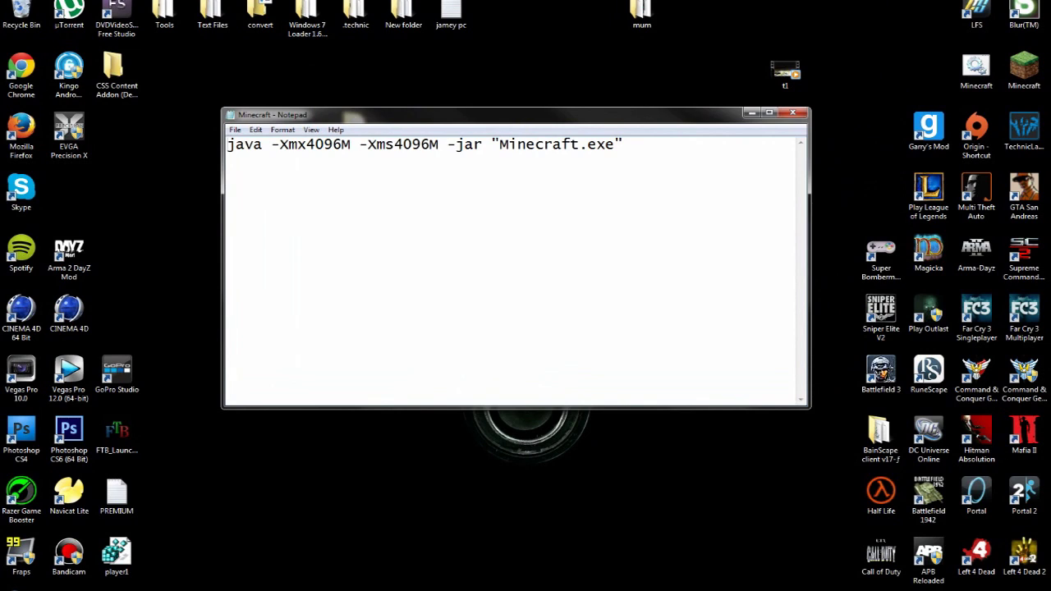
click(237, 130)
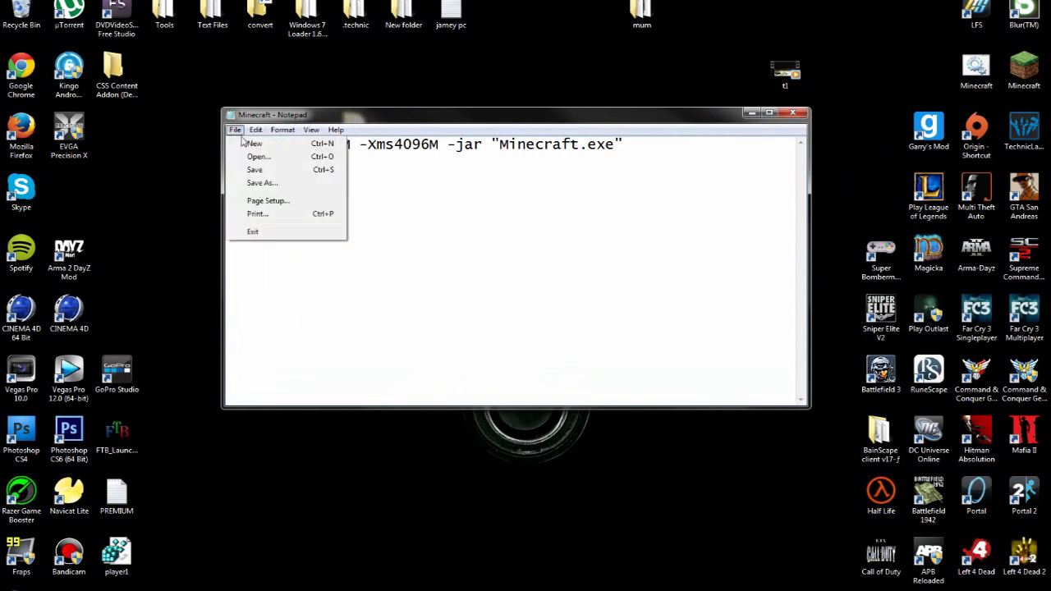
click(276, 183)
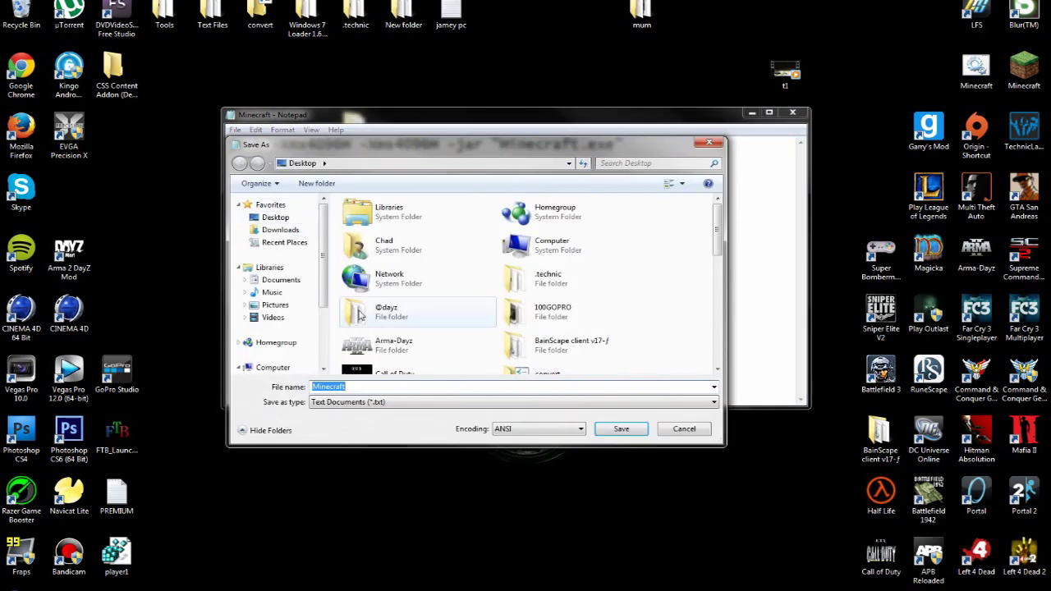
click(340, 402)
click(340, 418)
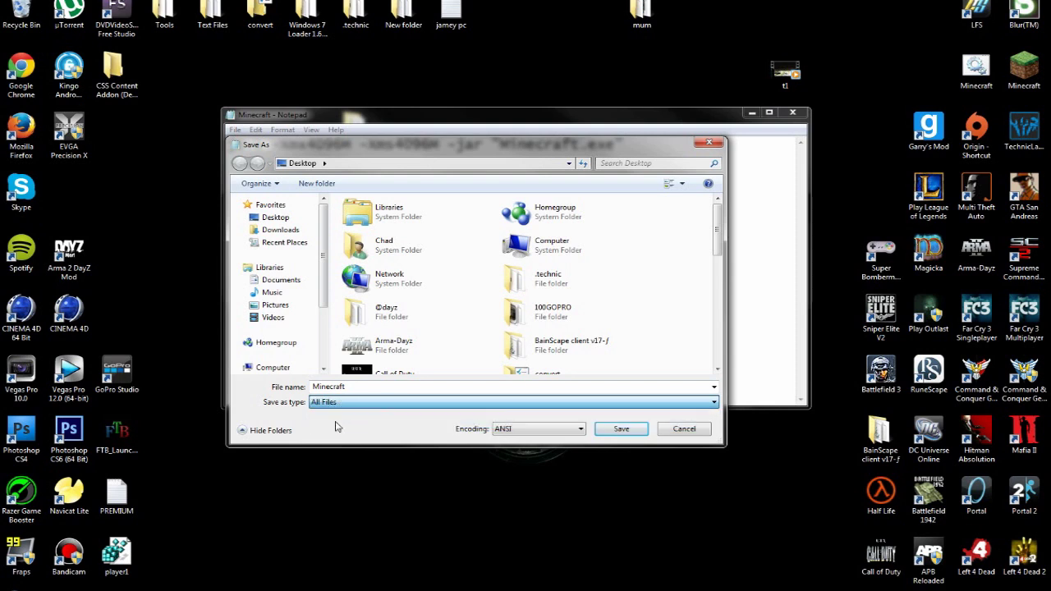
key(shift+Tab)
key(End)
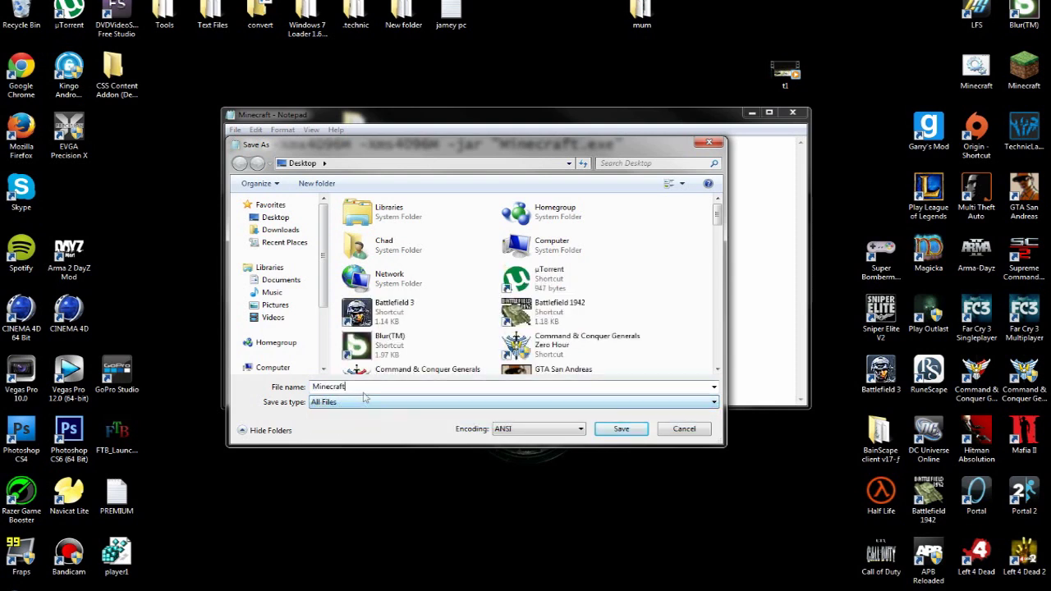
text(.bat)
click(678, 432)
click(793, 113)
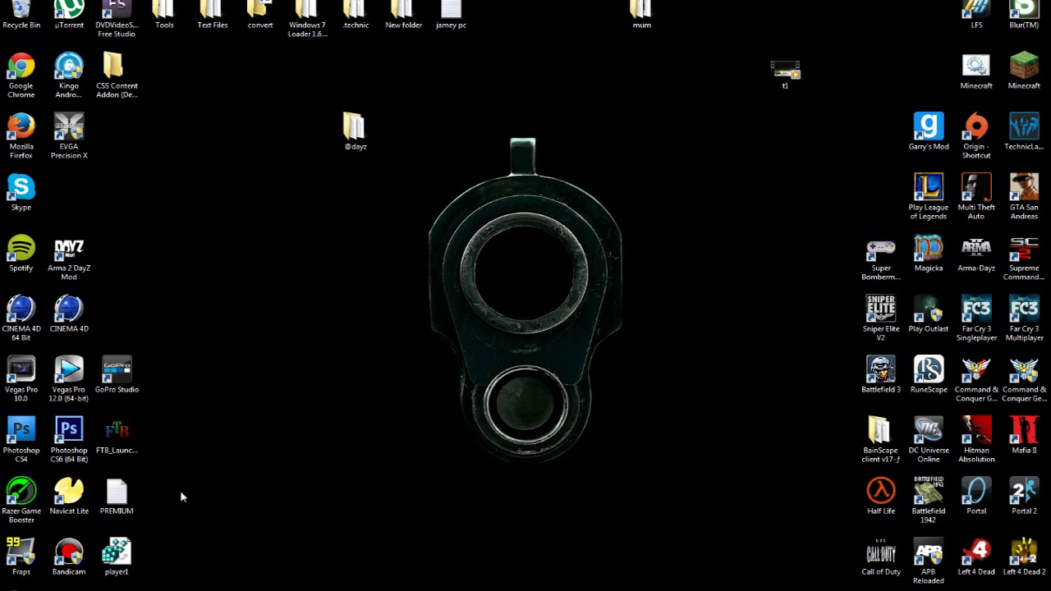
- Open Computer Properties to read 8.00 GB RAM and 64-bit system, then close Control Panel
key(super)
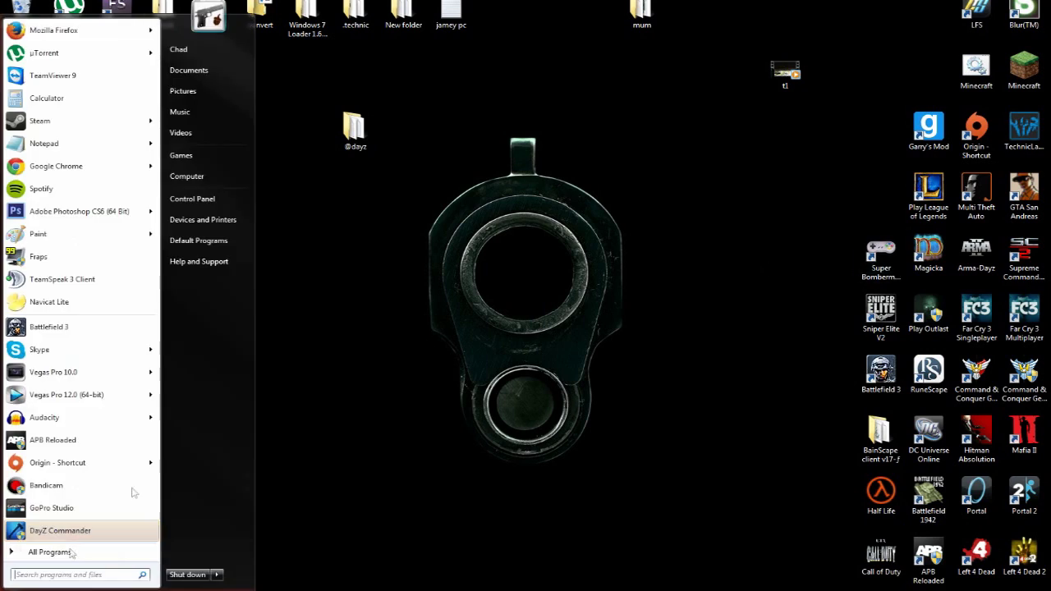
right_click(212, 177)
click(259, 278)
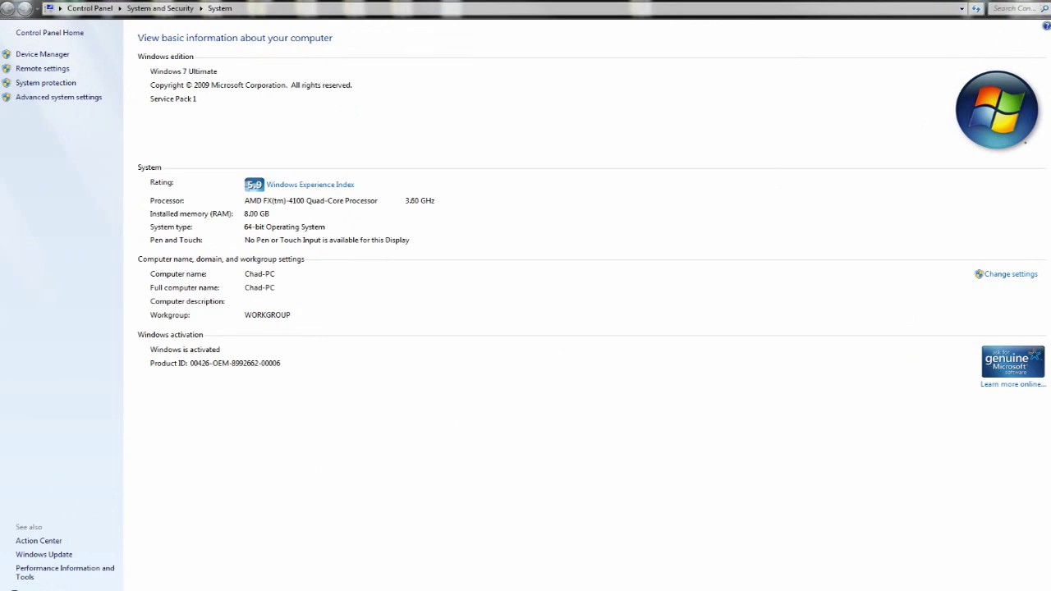
right_click(174, 585)
click(169, 572)
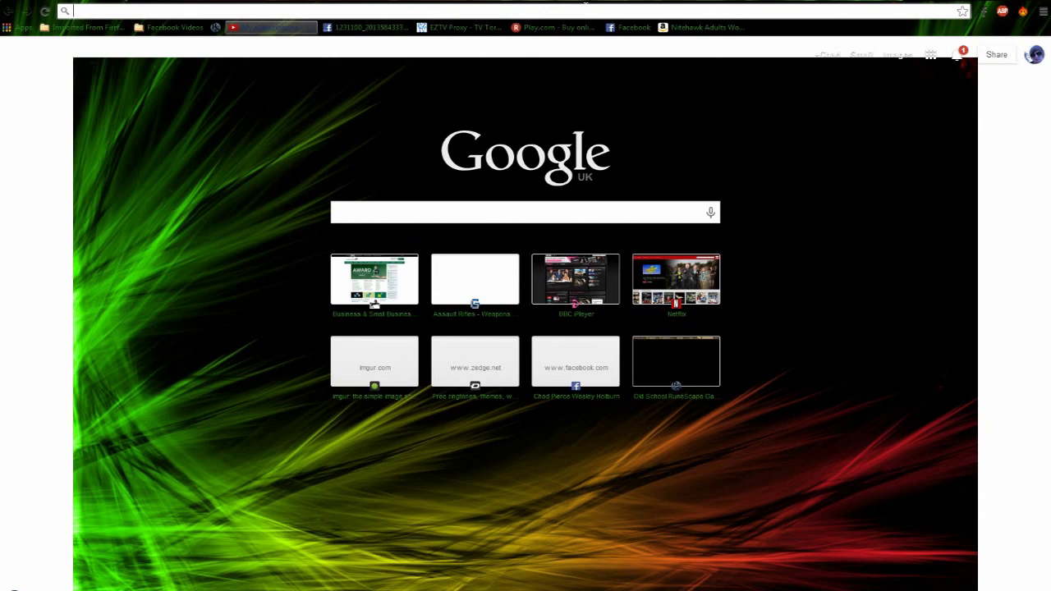
- Search Google for 'java jre' and open Oracle's Java SE Runtime Environment 7u60 downloads result
text(java jre)
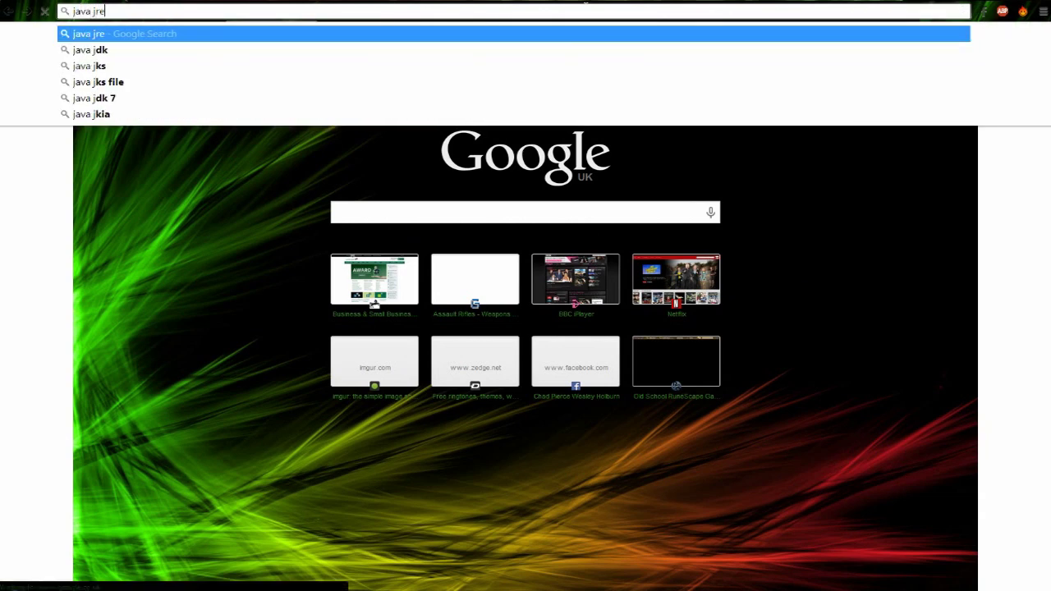
key(Return)
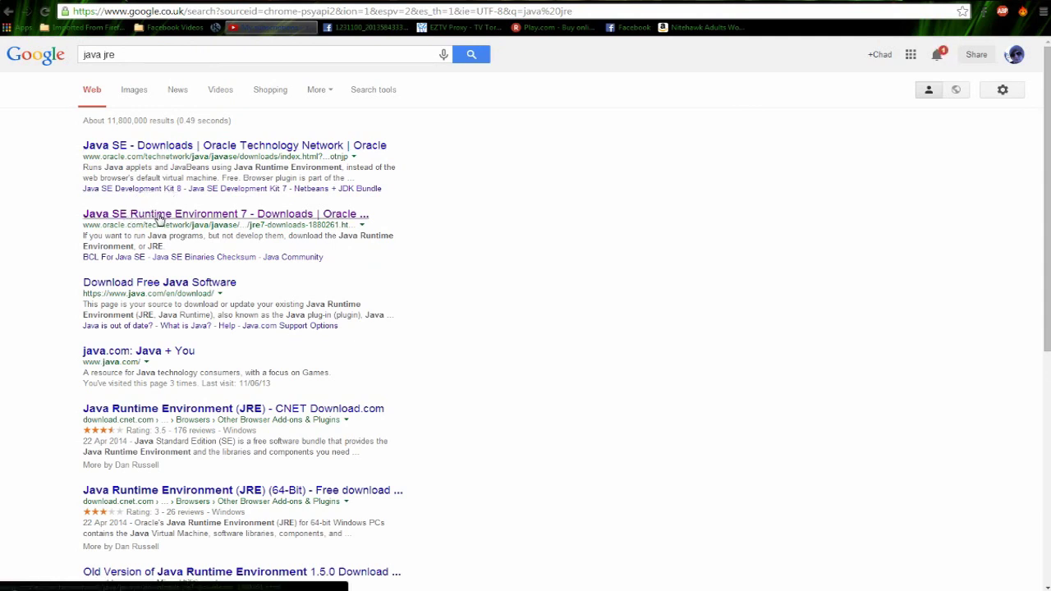
click(249, 218)
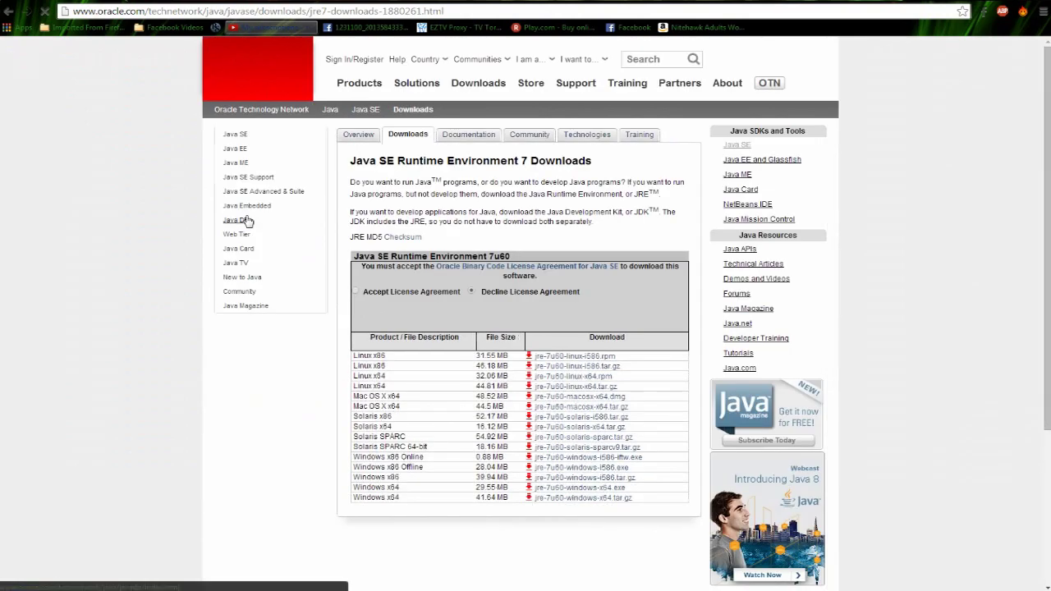
- Accept Oracle's licence agreement, check the Windows x64 and x86 links, and minimise Chrome
click(356, 292)
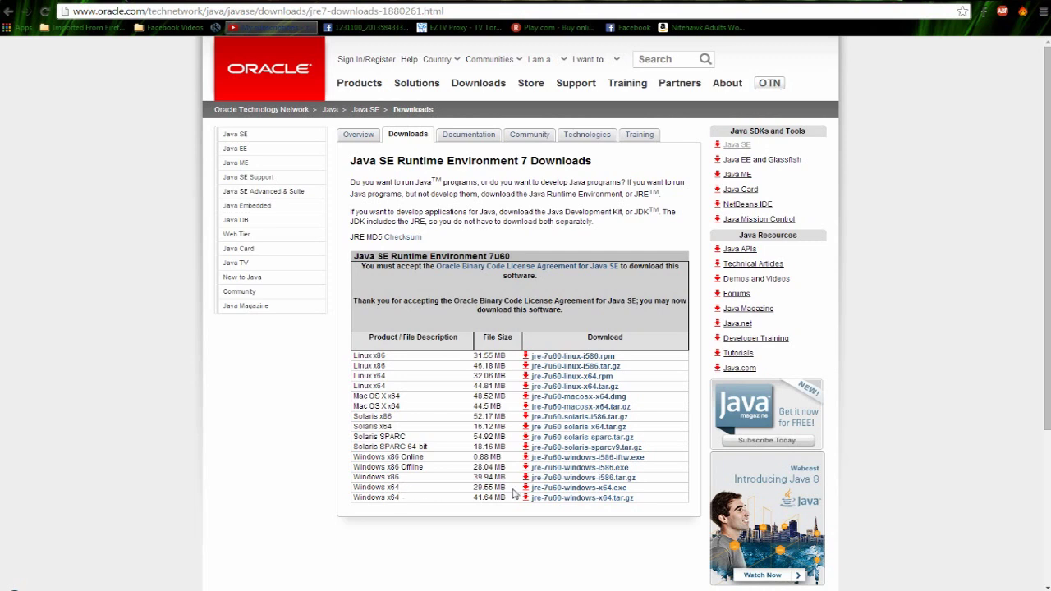
click(564, 491)
click(546, 475)
mouse_move(13, 590)
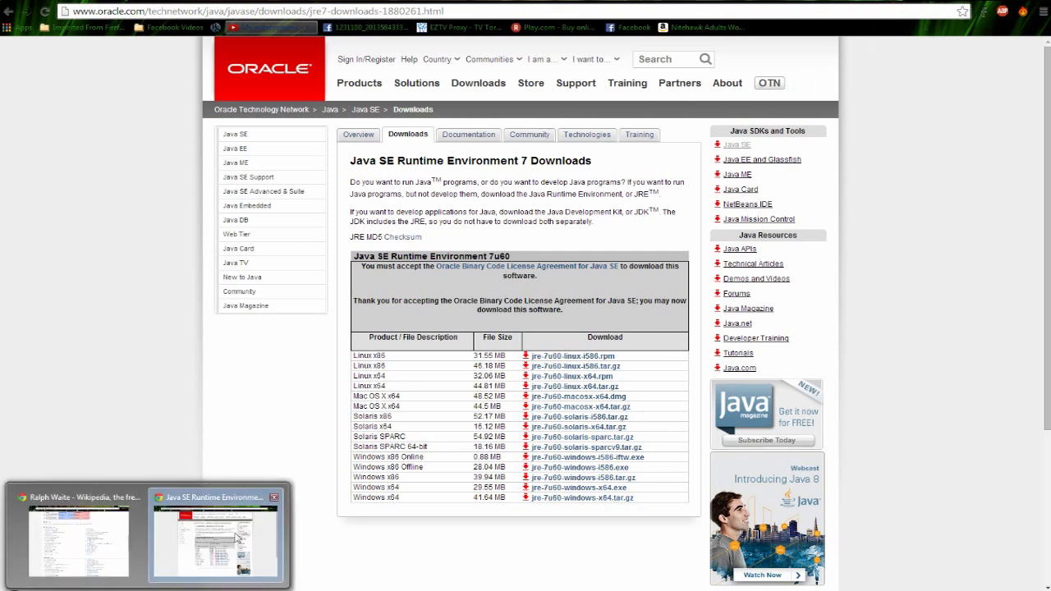
click(238, 538)
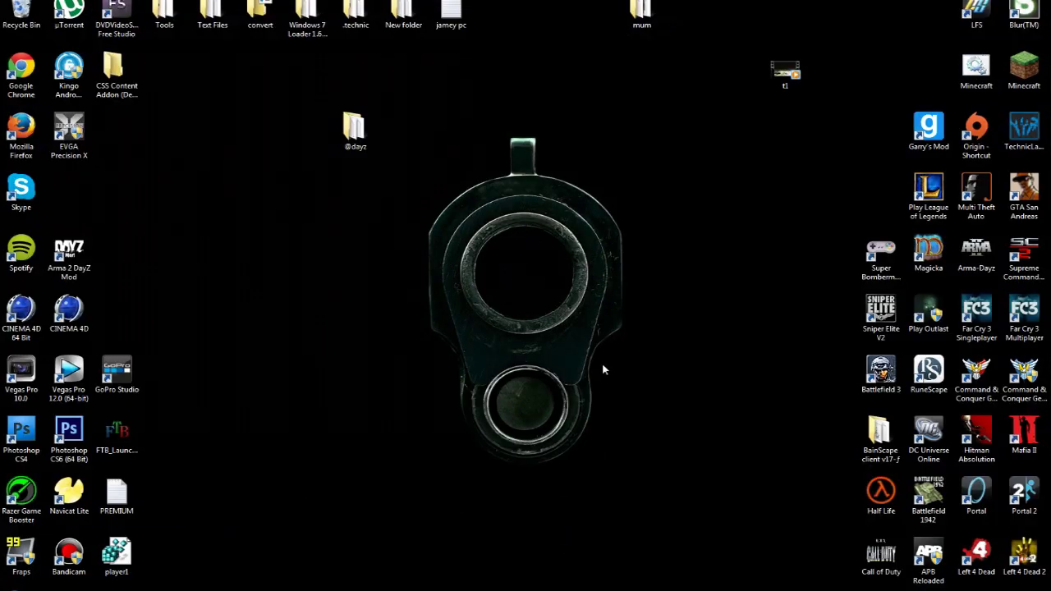